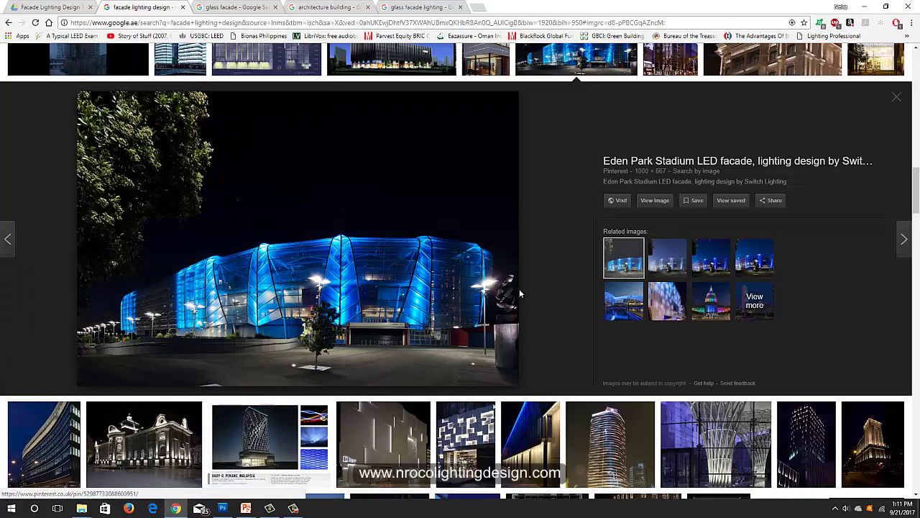
Examine the related images of the Eden Park Stadium LED facade, then browse the other facade lighting design image results.
click(632, 315)
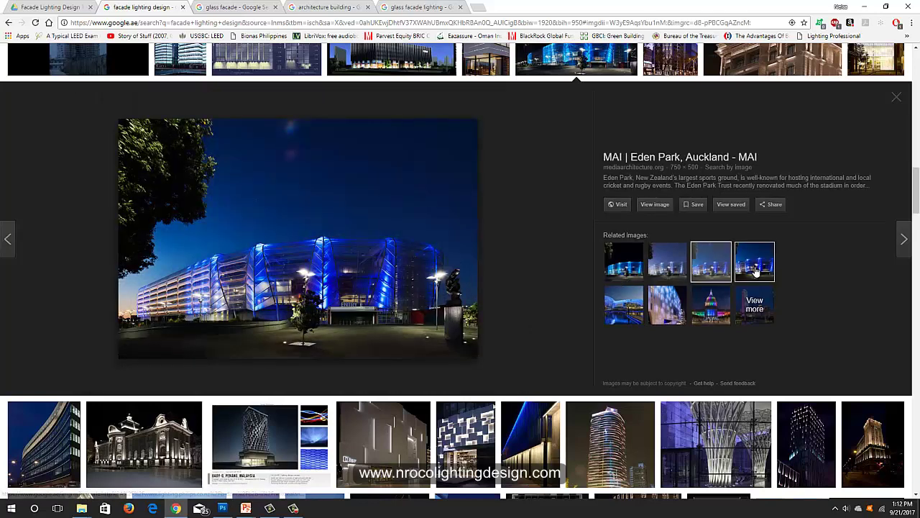
click(623, 310)
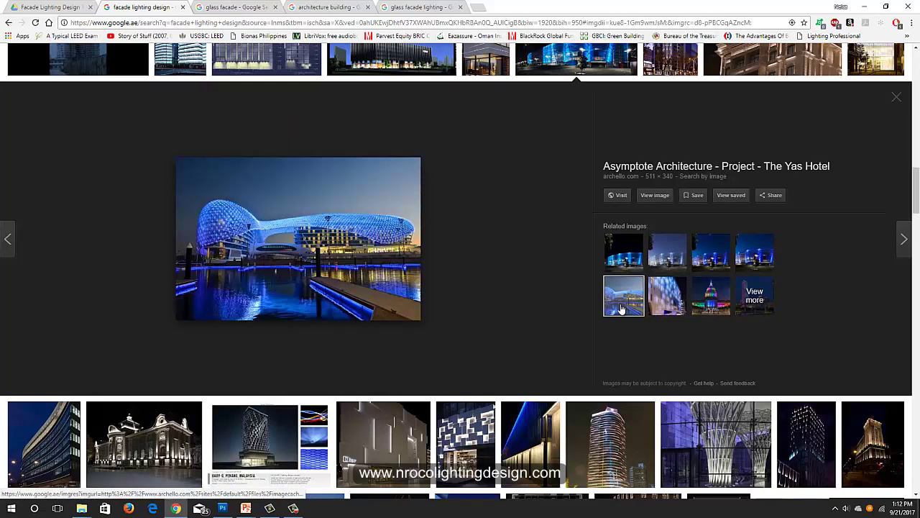
click(621, 255)
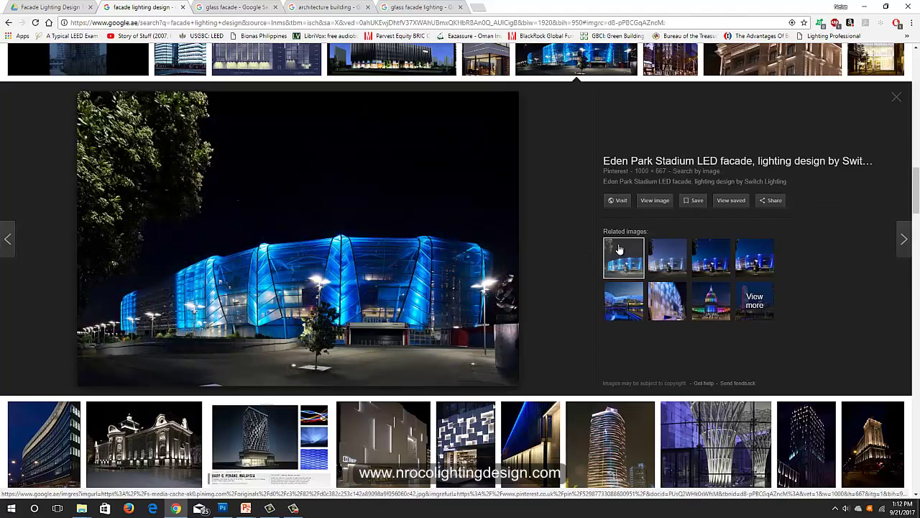
scroll(625, 241, up, 4)
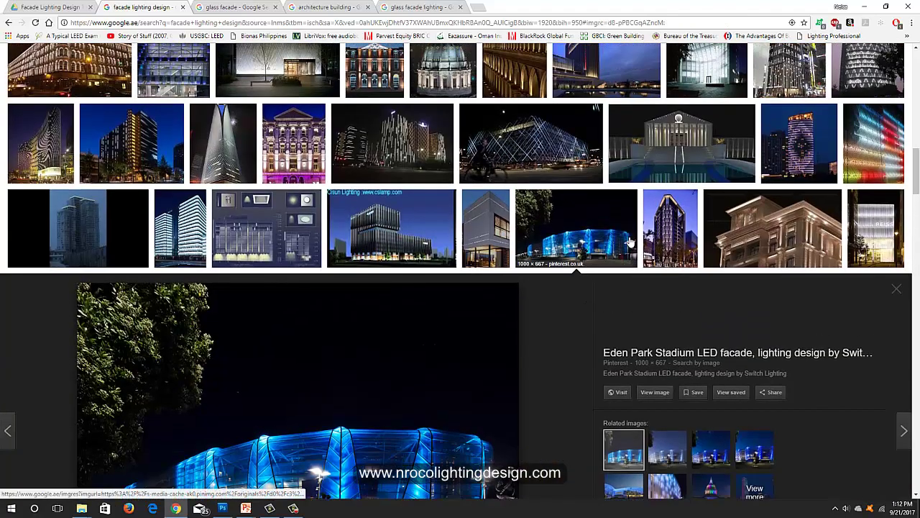
scroll(368, 237, up, 3)
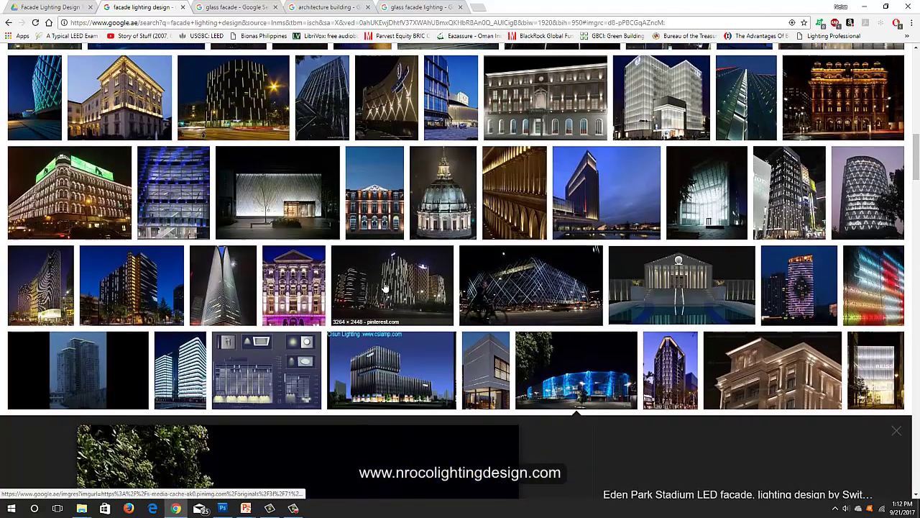
scroll(370, 244, down, 5)
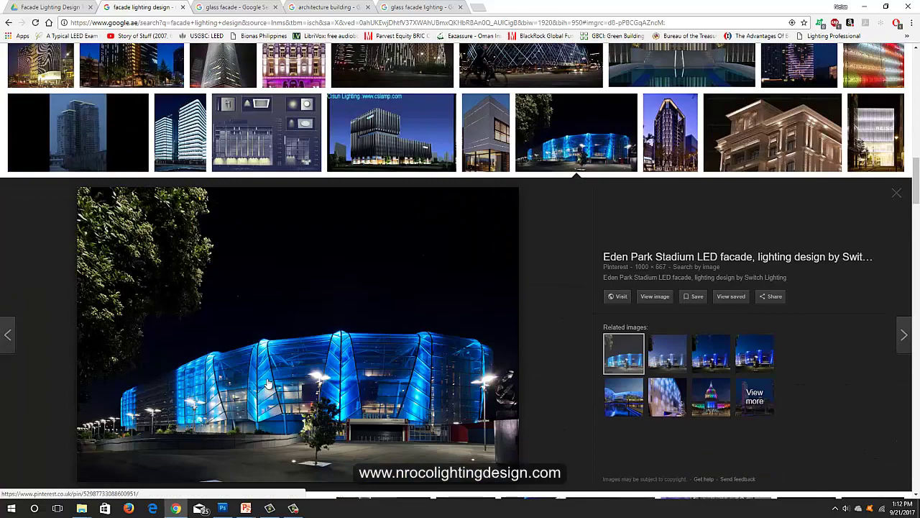
scroll(431, 302, up, 5)
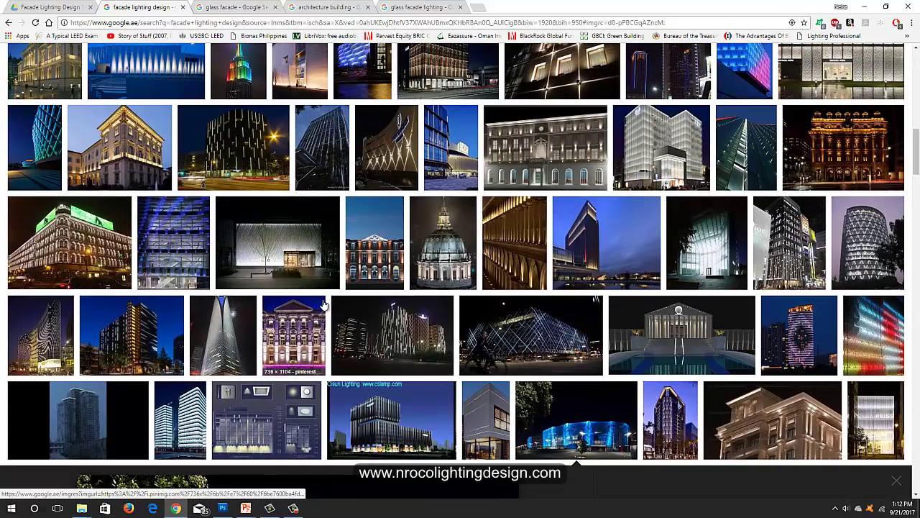
scroll(324, 308, up, 4)
scroll(227, 282, up, 5)
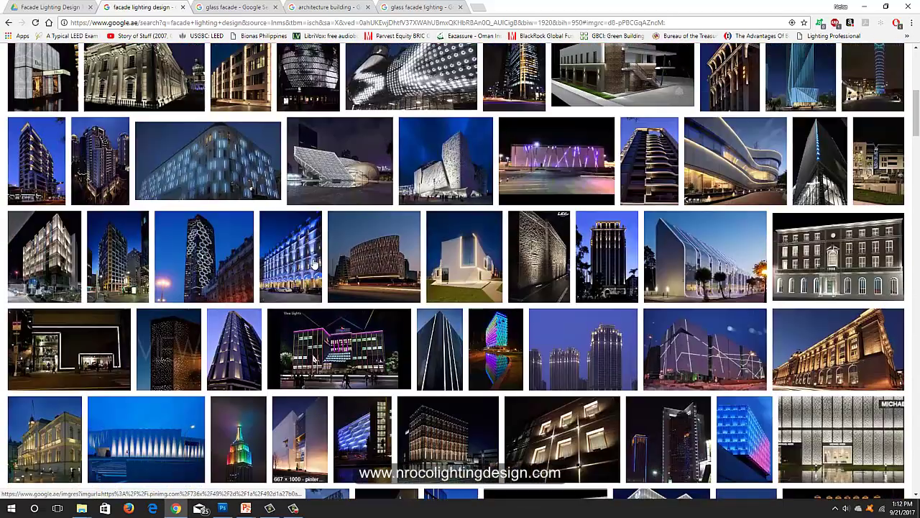
scroll(430, 273, up, 5)
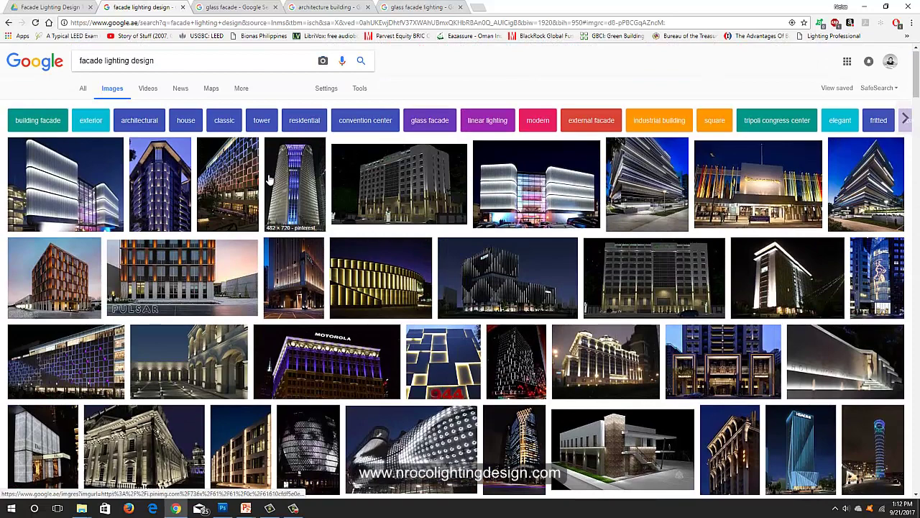
Preview the tower with the purple-lit centre and compare the related images of the Lancashire County Cricket Club facade.
click(303, 207)
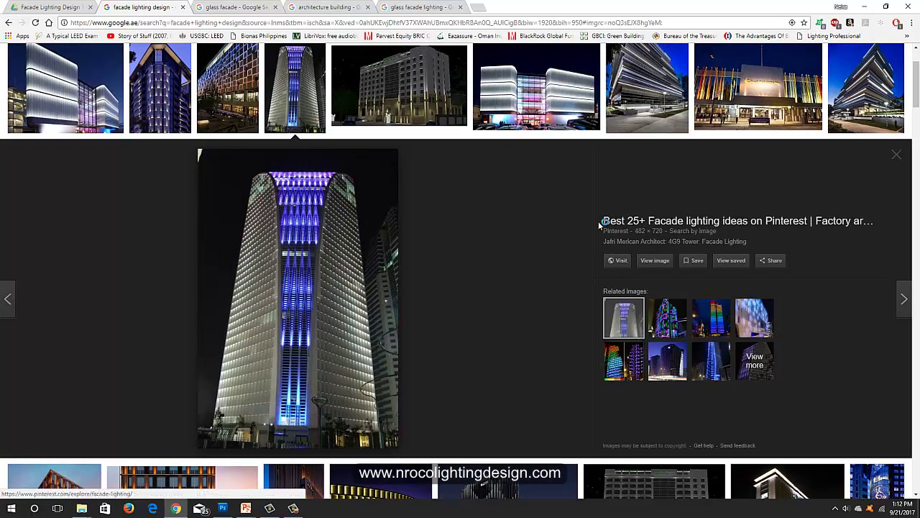
click(540, 93)
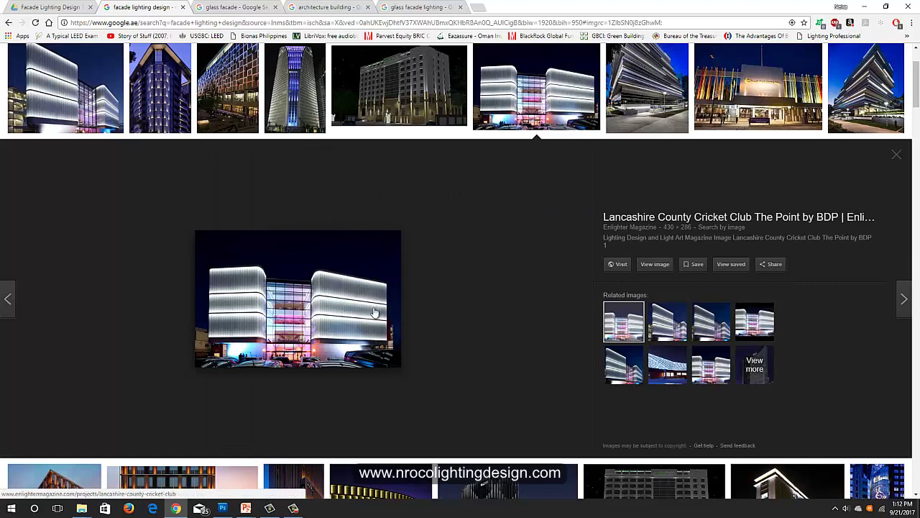
click(661, 328)
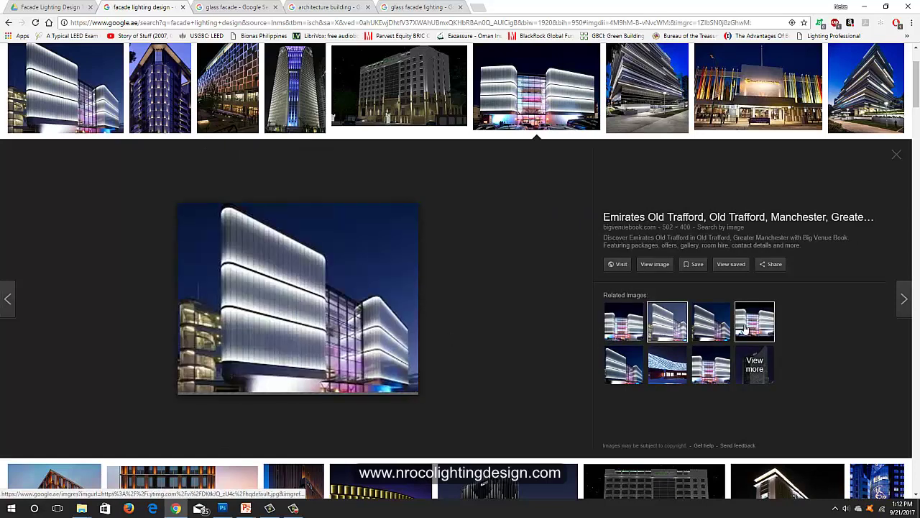
click(717, 327)
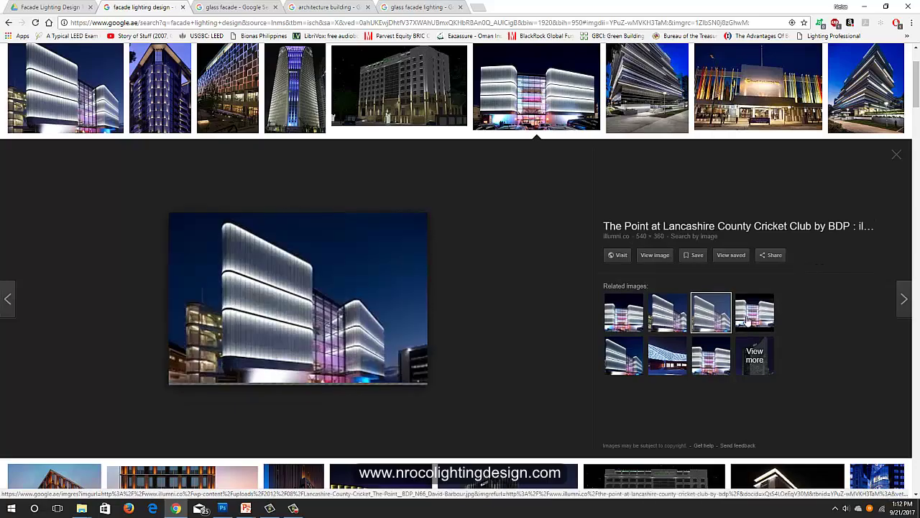
click(747, 321)
Switch to the glass facade lighting results and preview both Mexican department store images and the teal-lit glass building.
click(409, 7)
scroll(179, 126, down, 3)
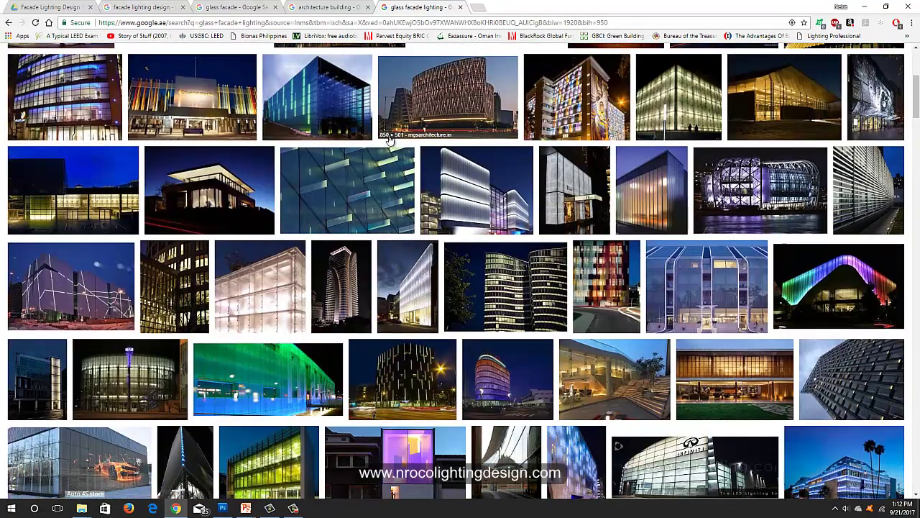
scroll(179, 126, up, 3)
click(180, 126)
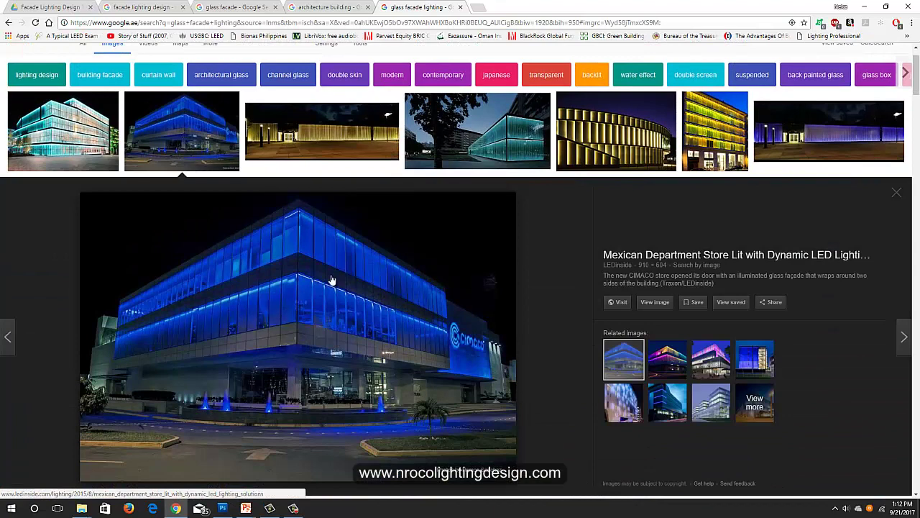
click(494, 144)
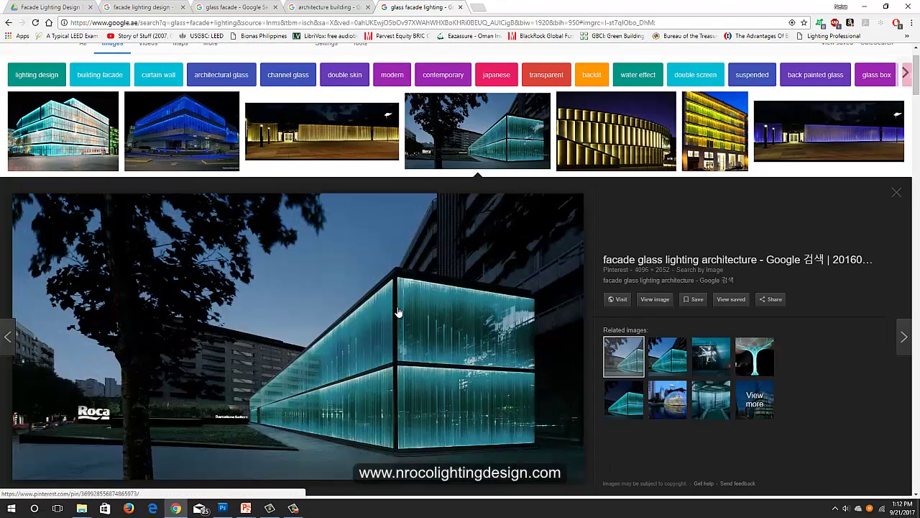
scroll(772, 201, down, 2)
scroll(772, 200, down, 2)
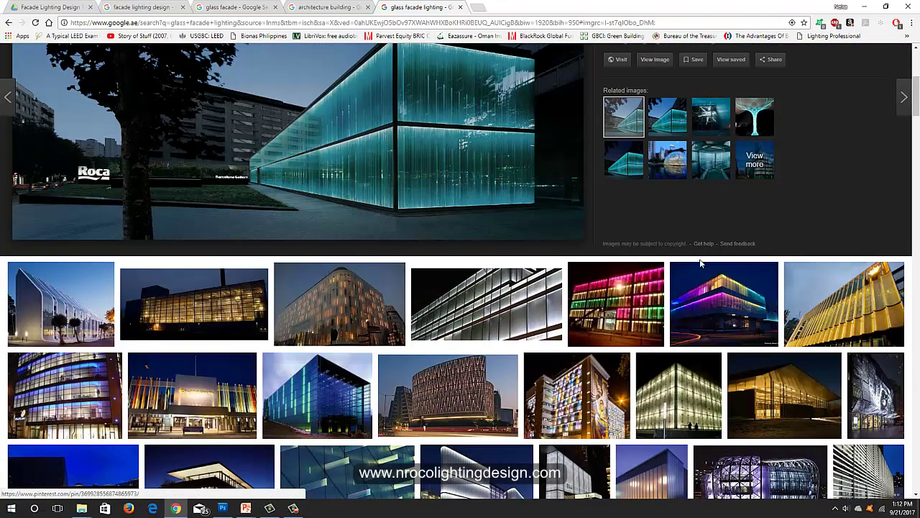
scroll(701, 263, down, 2)
click(706, 175)
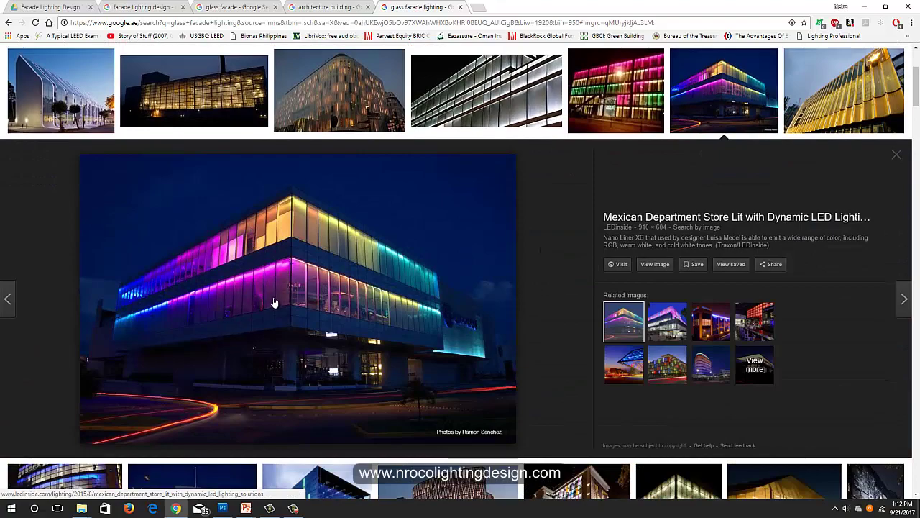
Preview more glass facade examples, including the curved blue-lit Independent Lighting Specialists building and the warm-lit PxHere building.
scroll(274, 302, down, 3)
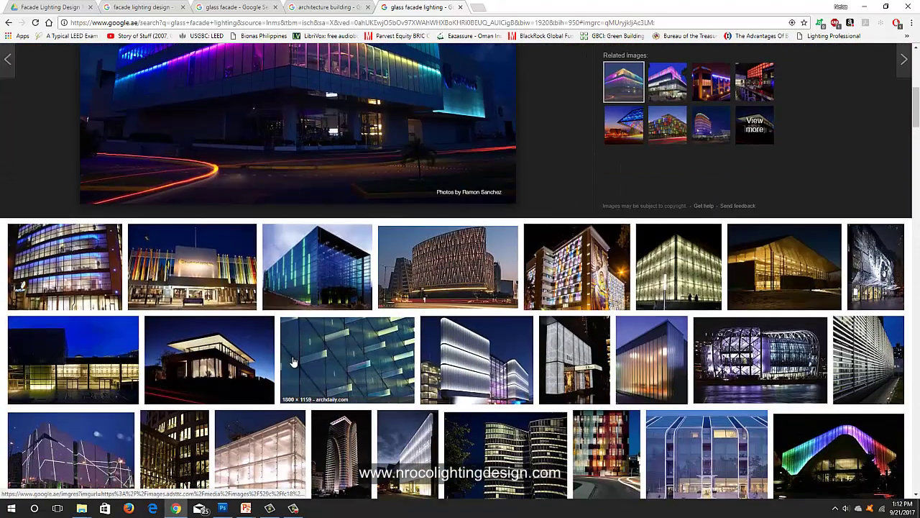
scroll(280, 352, down, 1)
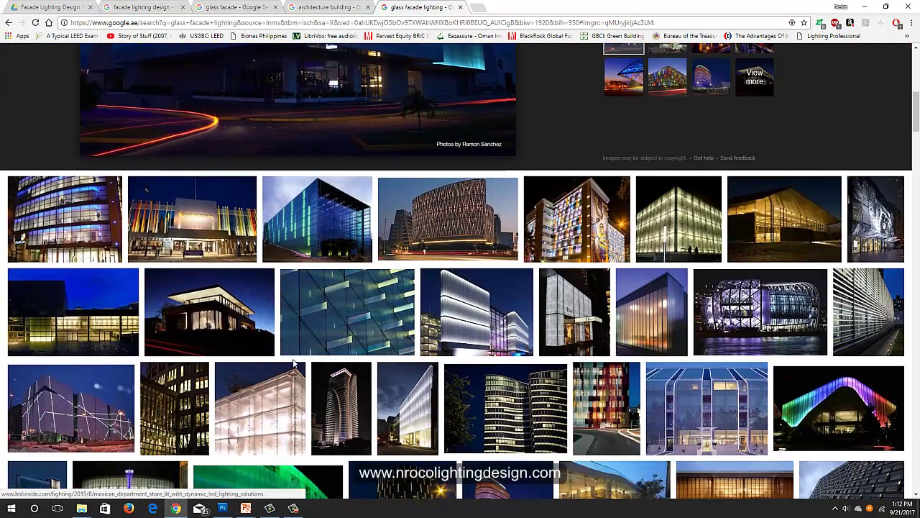
click(121, 230)
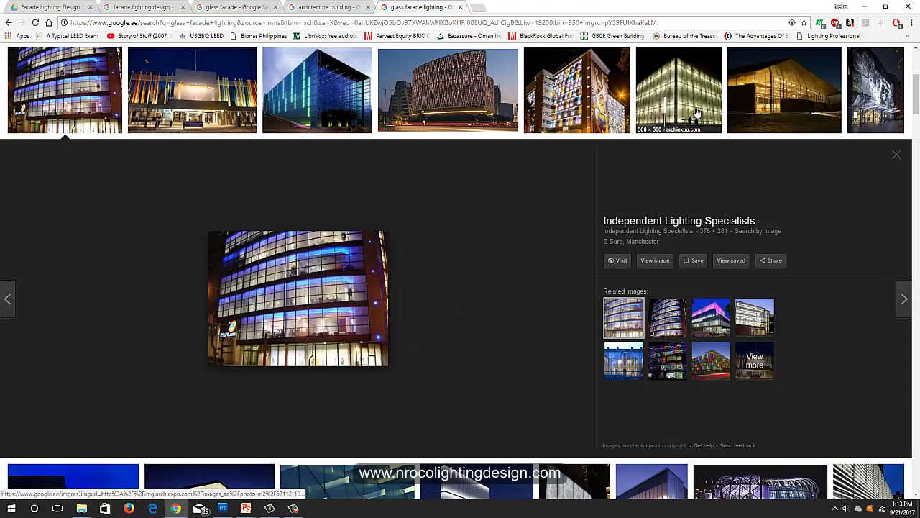
click(765, 99)
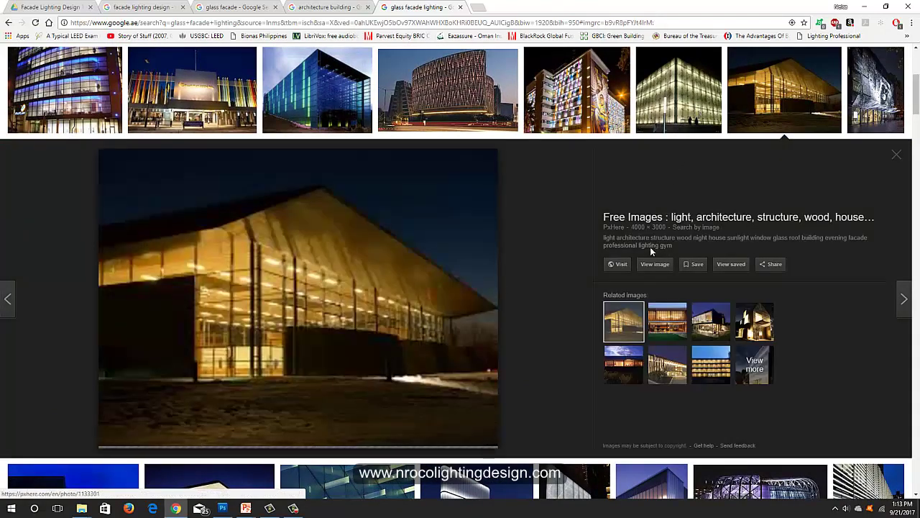
scroll(650, 246, down, 4)
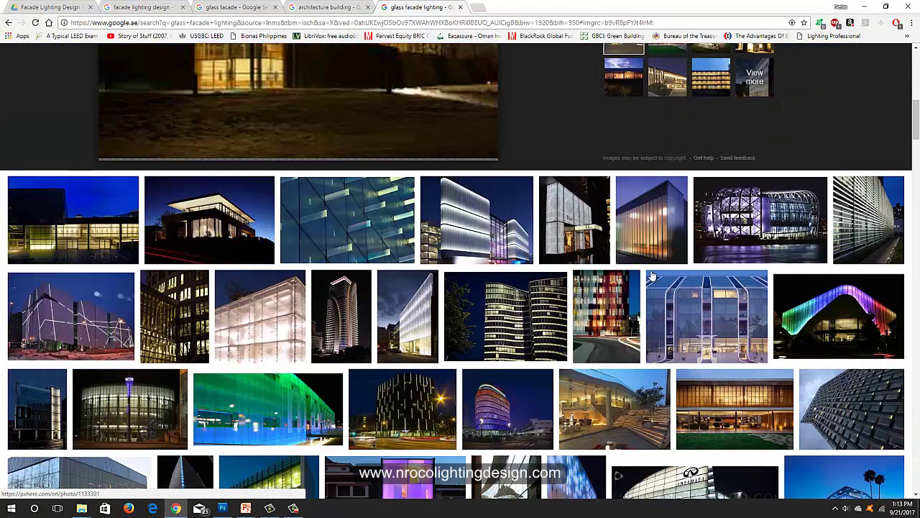
click(487, 219)
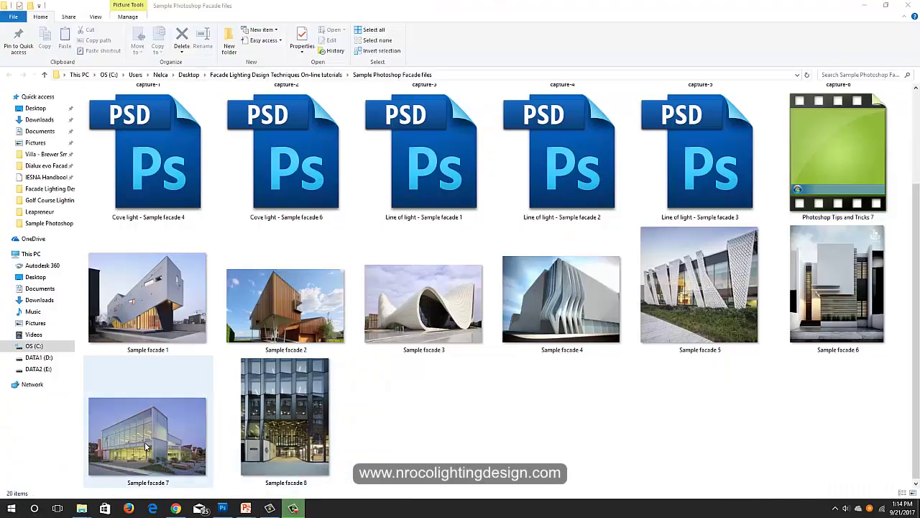
Open the Sample facade 7 image in Adobe Photoshop CS5 and duplicate its Background layer.
right_click(153, 428)
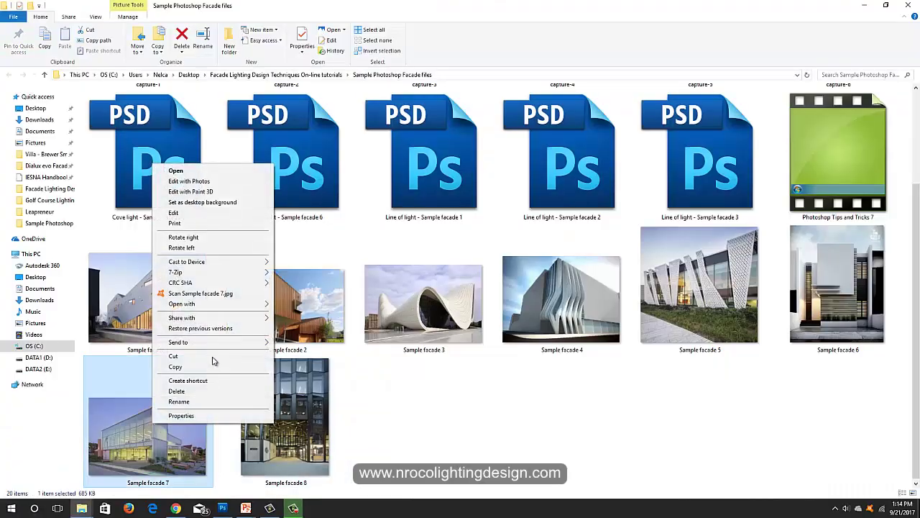
mouse_move(214, 304)
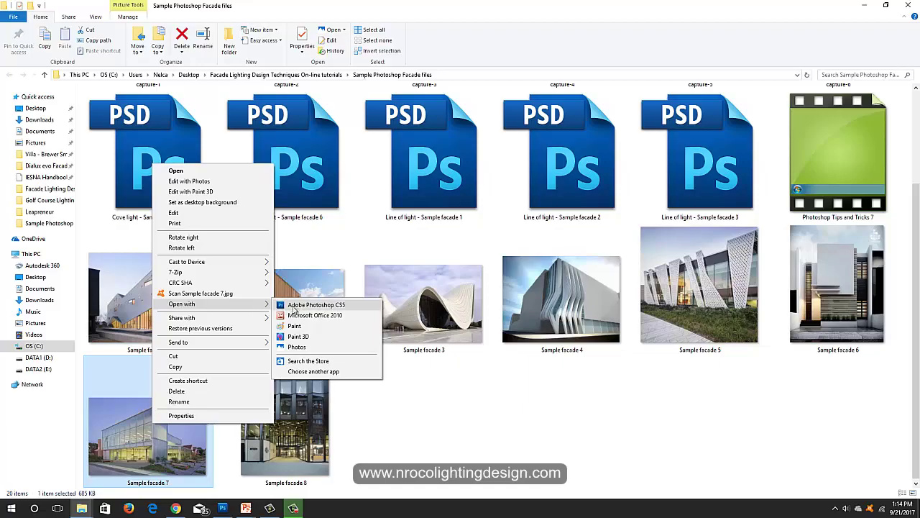
click(294, 306)
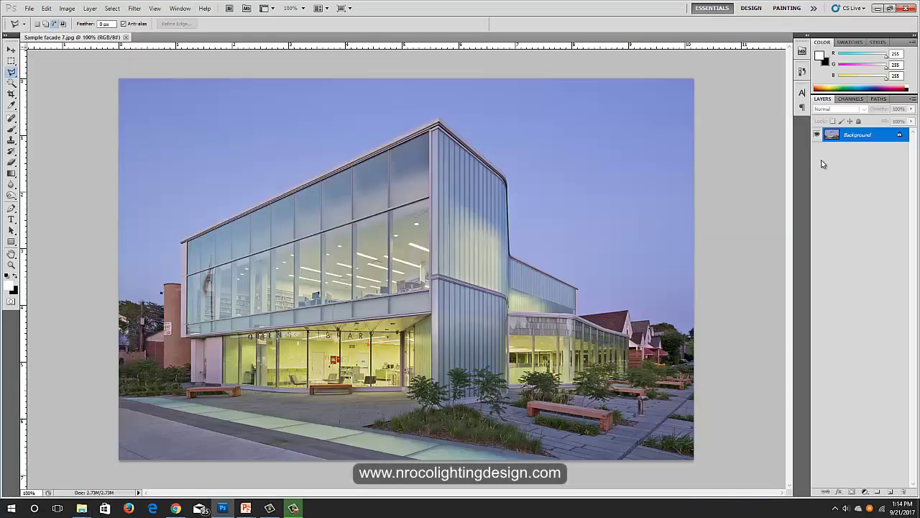
drag(858, 138, 890, 492)
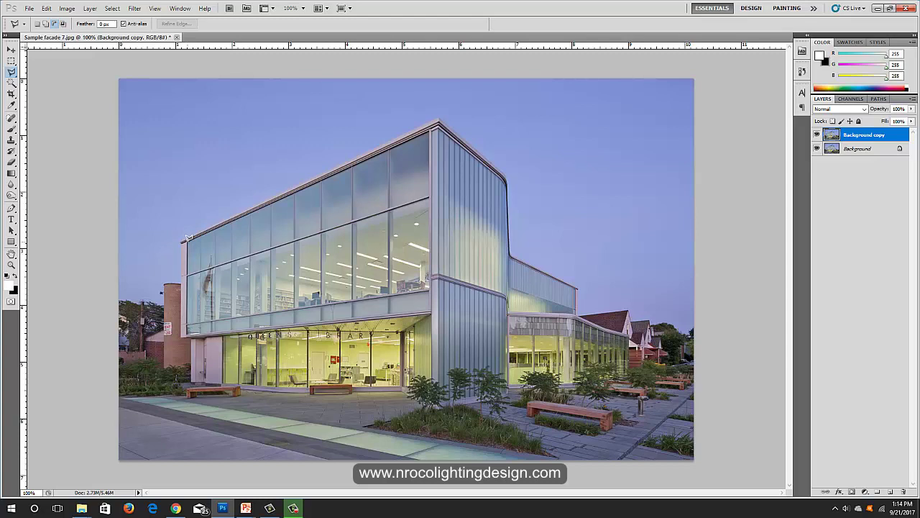
Outline the long upper glass facade with the Polygonal Lasso and copy the selection to a new layer.
click(185, 240)
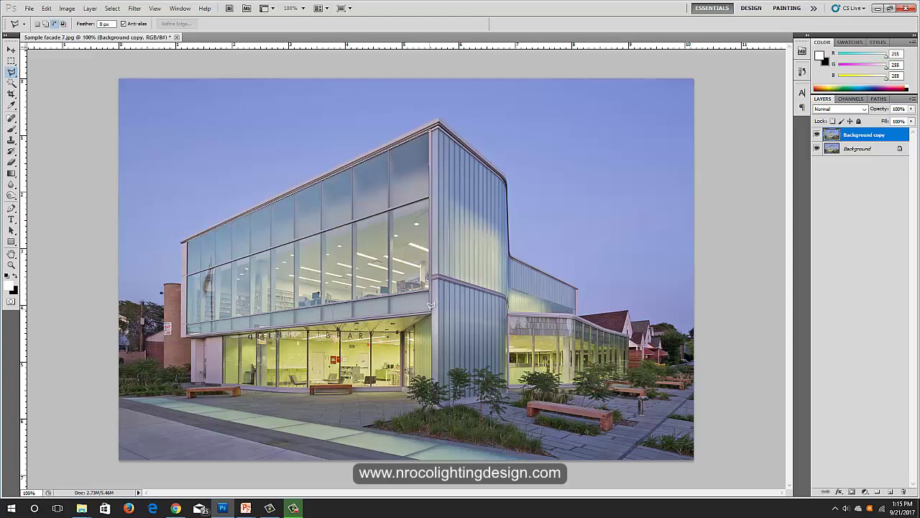
click(430, 305)
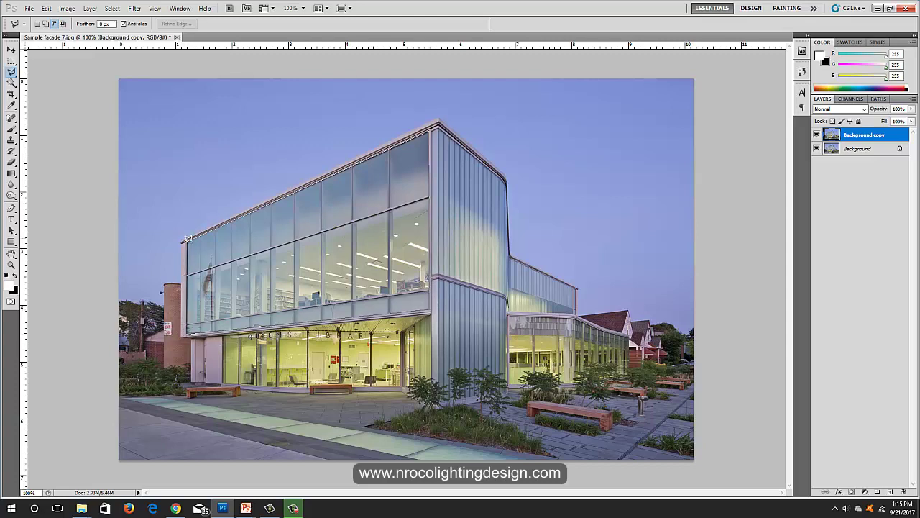
click(188, 238)
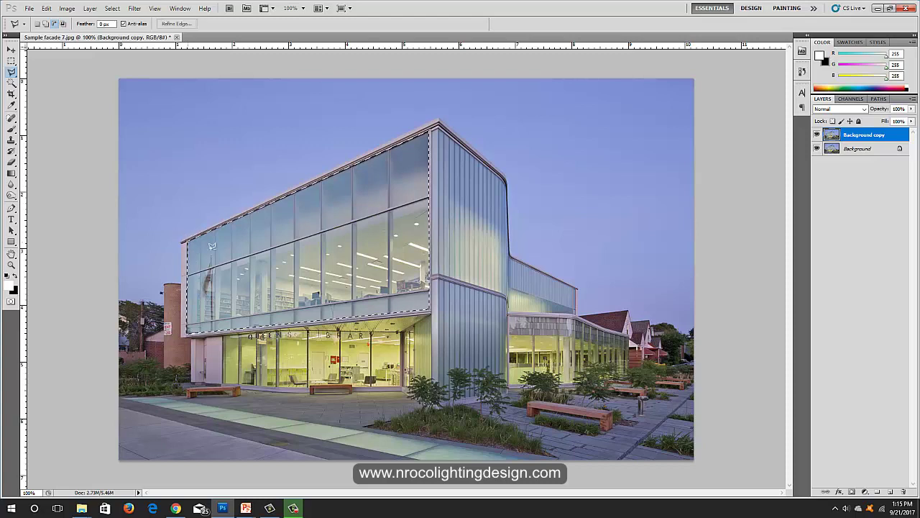
right_click(219, 249)
click(291, 328)
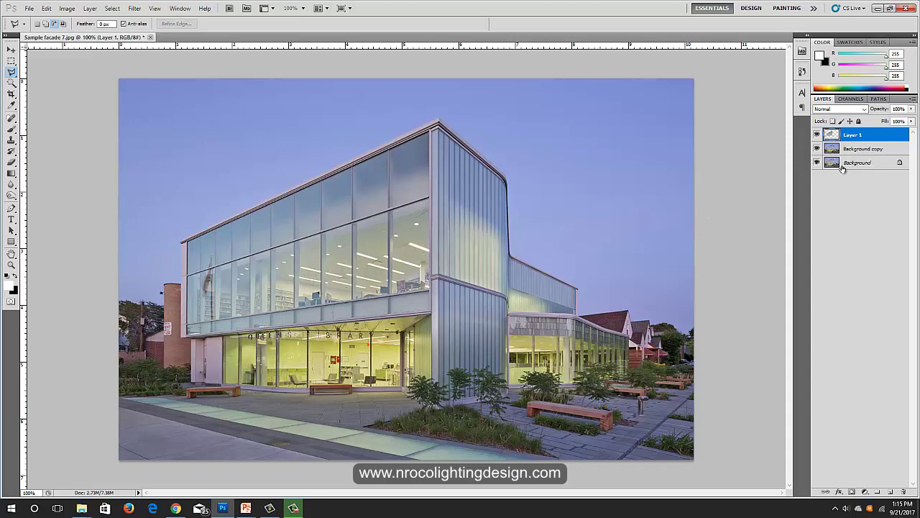
Darken the Background copy layer with Levels, using a black input level of 23 and a white output level of about 46.
click(863, 147)
key(ctrl+l)
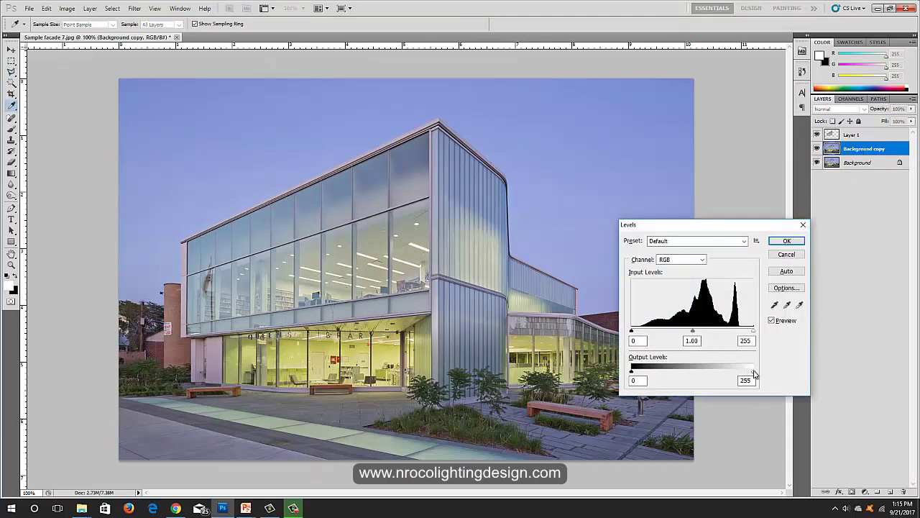
drag(753, 371, 648, 375)
drag(635, 331, 642, 331)
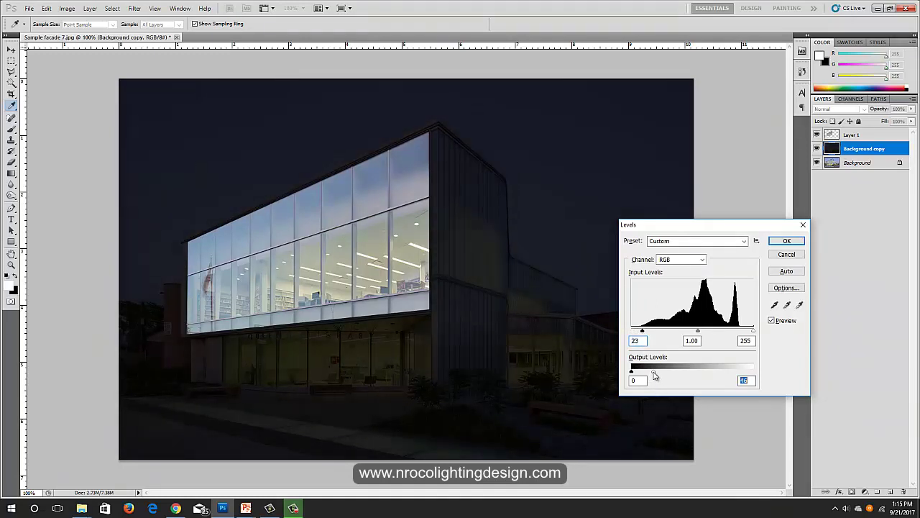
click(785, 245)
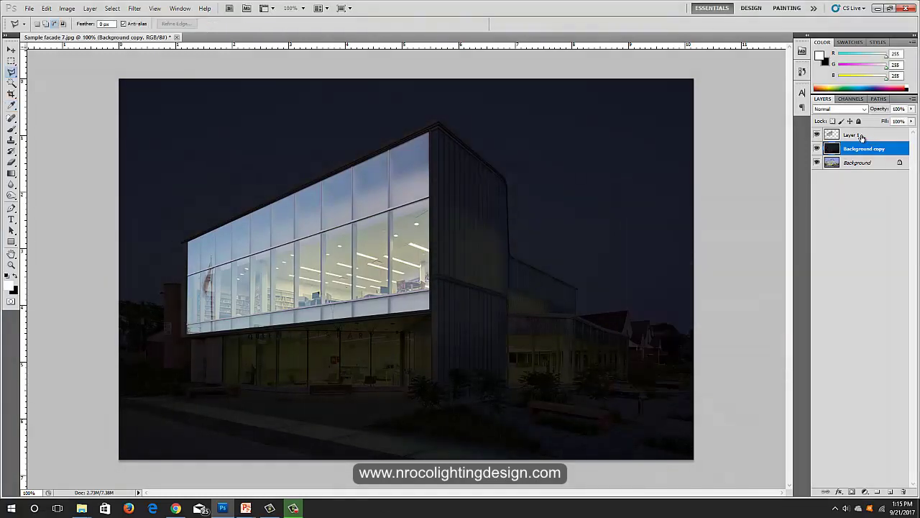
Outline the glass bay nearest the building's corner on Layer 1 with the Polygonal Lasso.
click(816, 134)
click(816, 135)
click(852, 137)
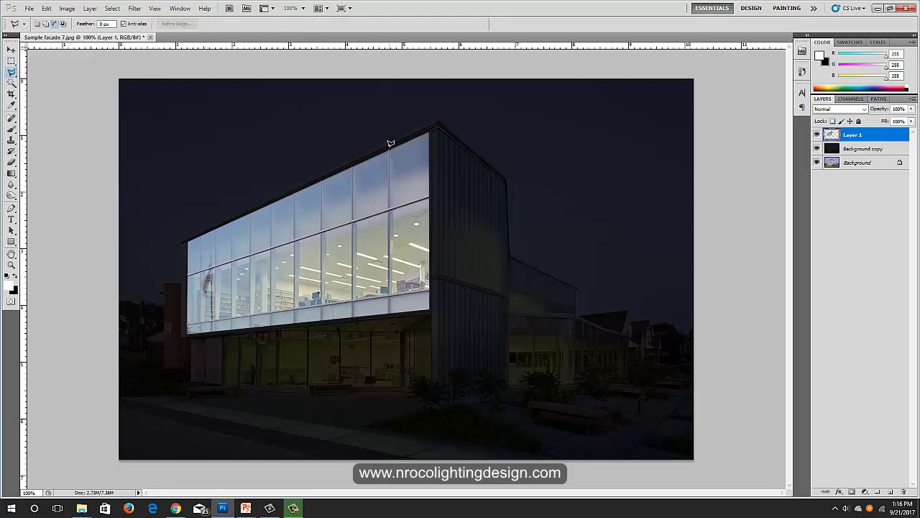
click(389, 146)
click(389, 324)
click(443, 324)
click(465, 133)
click(444, 120)
click(398, 128)
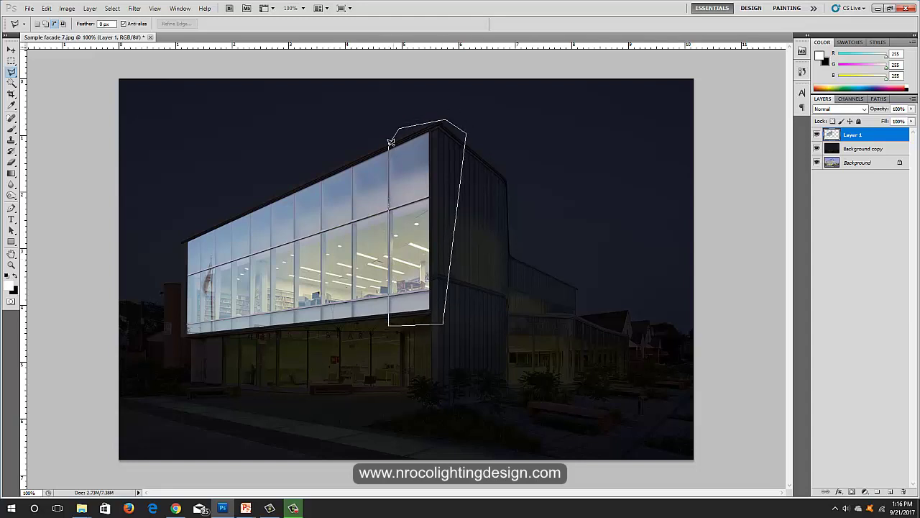
click(389, 142)
Start a Lighting Effects spotlight on the selected bay, aimed from the top, with its light colour set to blue 0617fb.
click(135, 8)
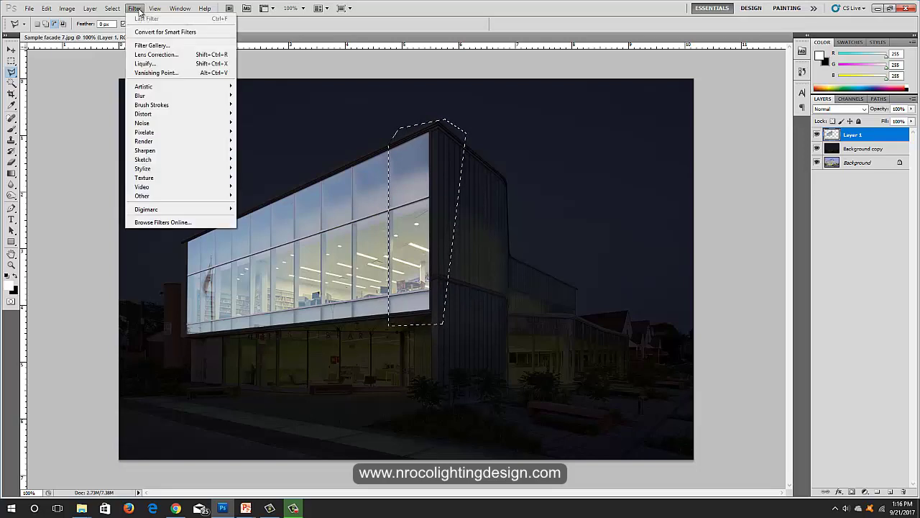
mouse_move(179, 140)
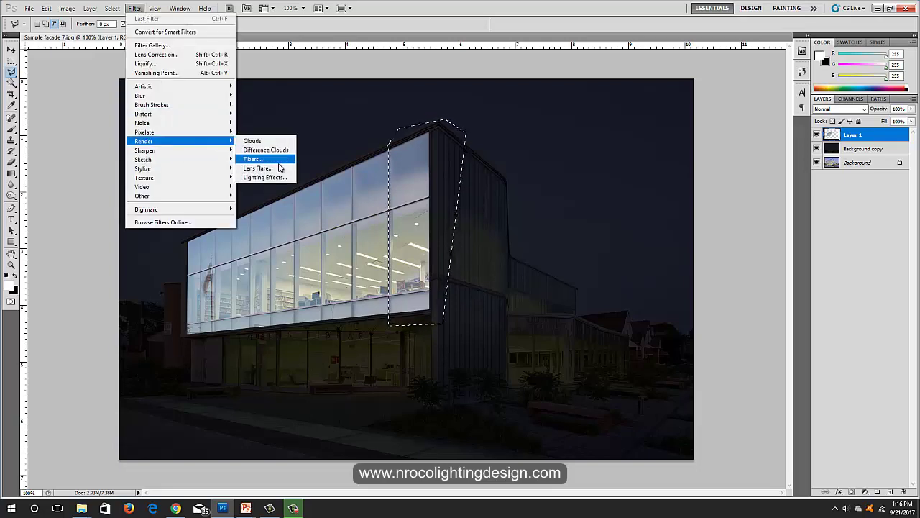
click(274, 179)
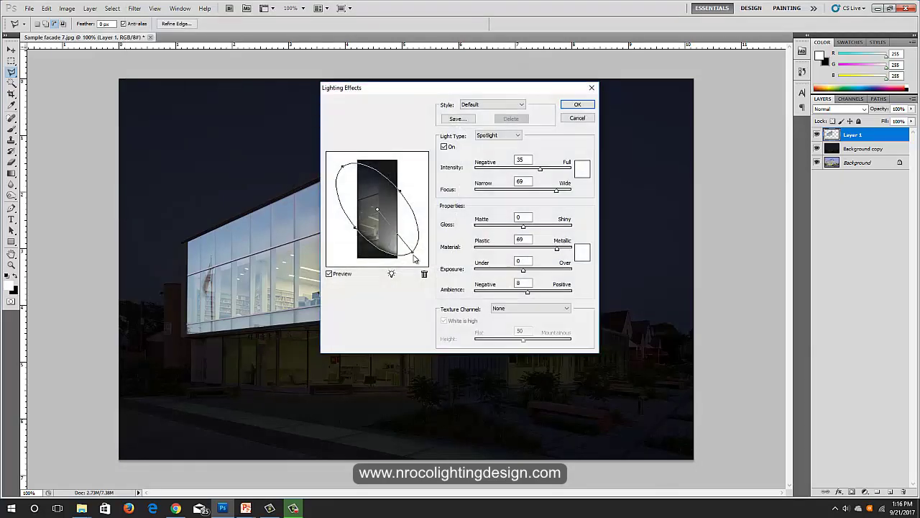
drag(414, 256, 376, 137)
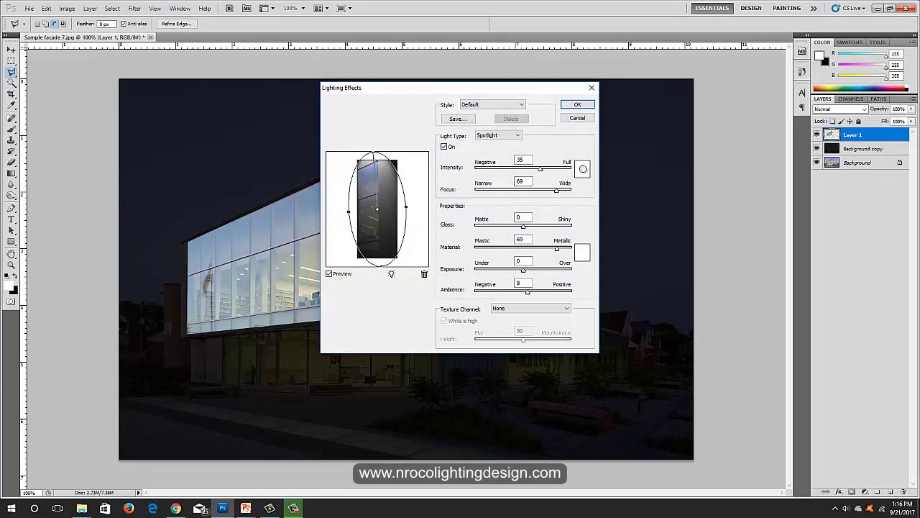
click(582, 169)
drag(237, 147, 236, 79)
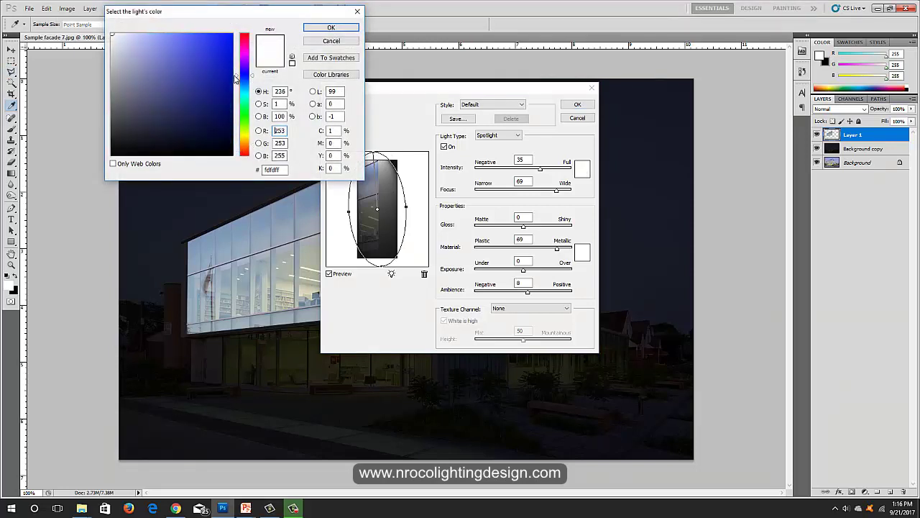
click(230, 36)
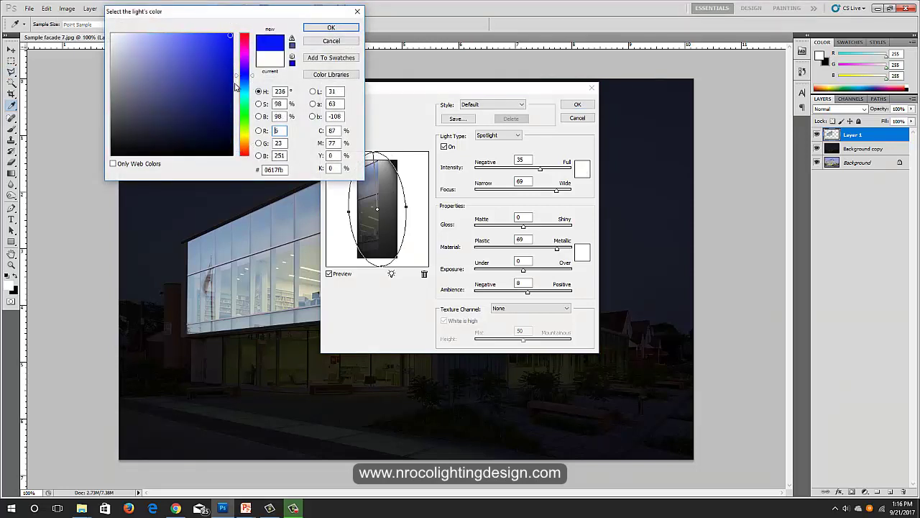
click(330, 27)
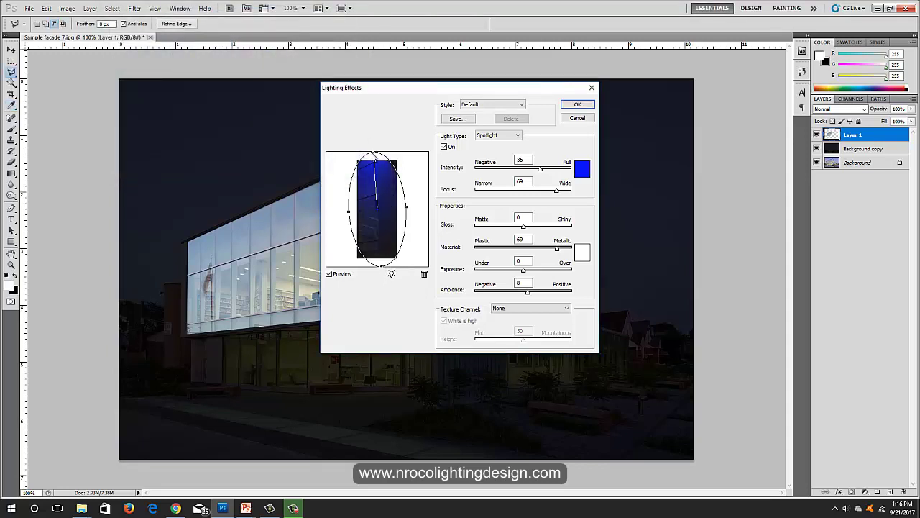
Straighten the blue spotlight vertically, then enlarge and reposition its ellipse so the light falls from the top of the bay.
mouse_move(374, 153)
mouse_down()
mouse_move(364, 158)
mouse_move(377, 153)
mouse_up()
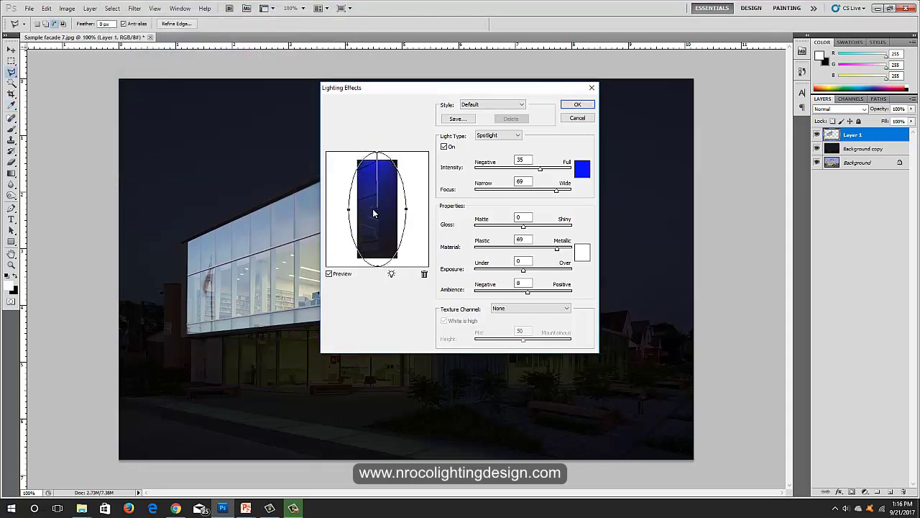
mouse_move(374, 213)
mouse_down()
mouse_move(356, 212)
mouse_move(400, 212)
mouse_move(358, 210)
mouse_up()
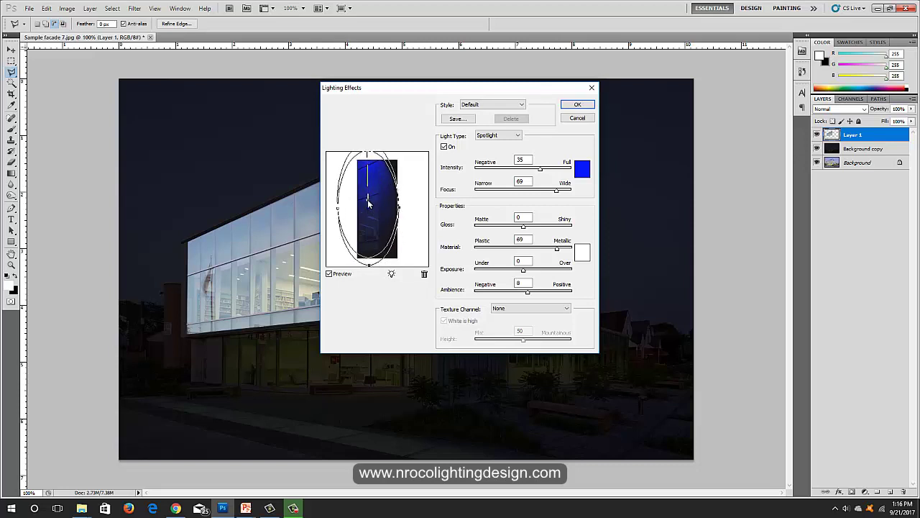
drag(364, 263, 373, 267)
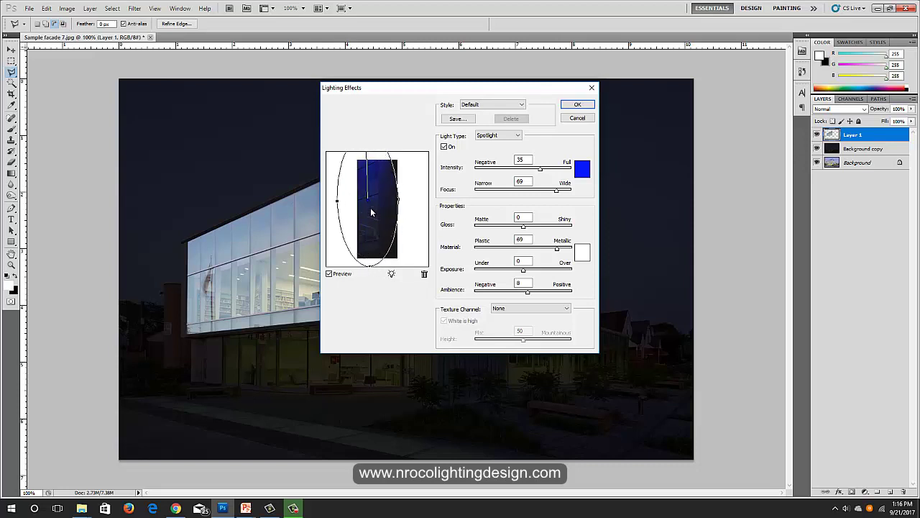
drag(372, 208, 373, 229)
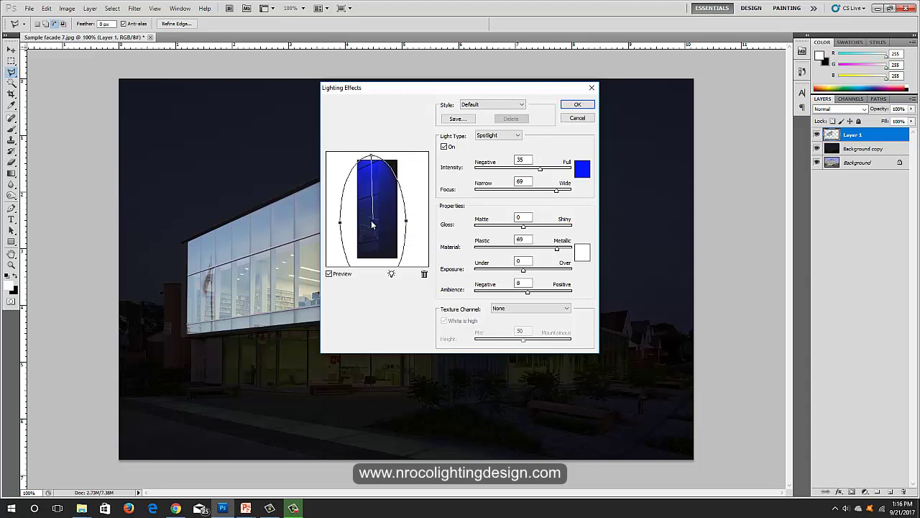
drag(373, 225, 371, 223)
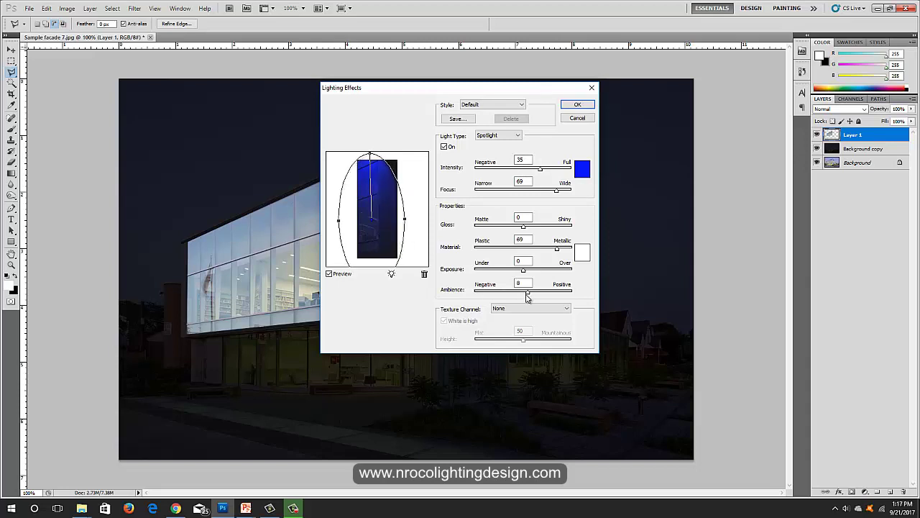
Set the spotlight's ambience to 10 and exposure to 0, and apply the lighting effect to the corner bay.
drag(529, 295, 530, 296)
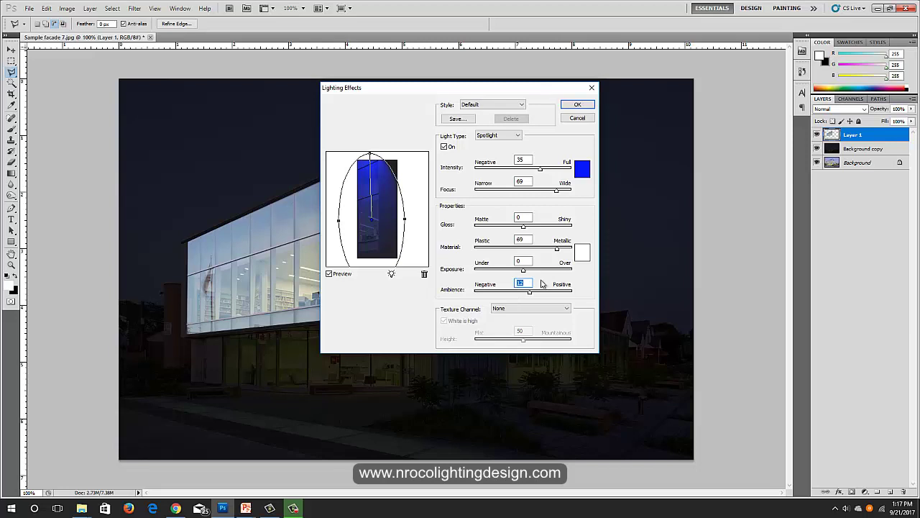
click(527, 263)
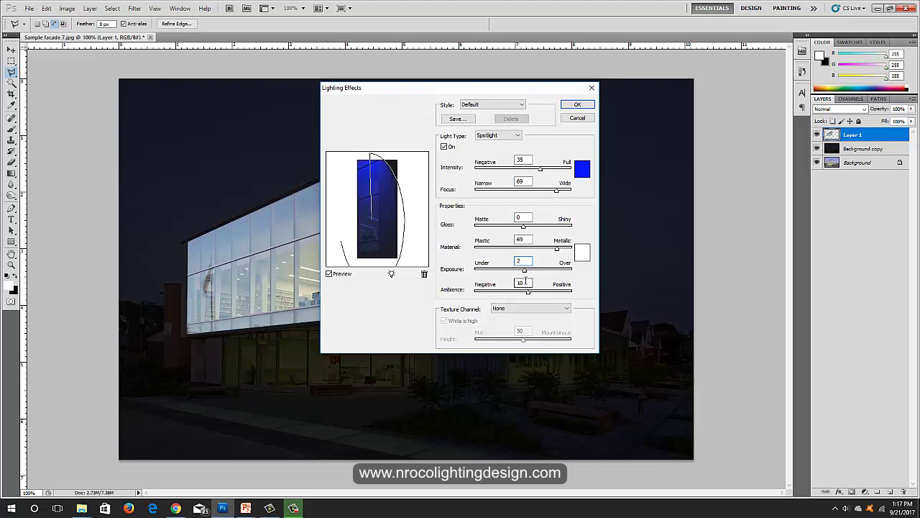
drag(528, 262, 507, 262)
click(520, 283)
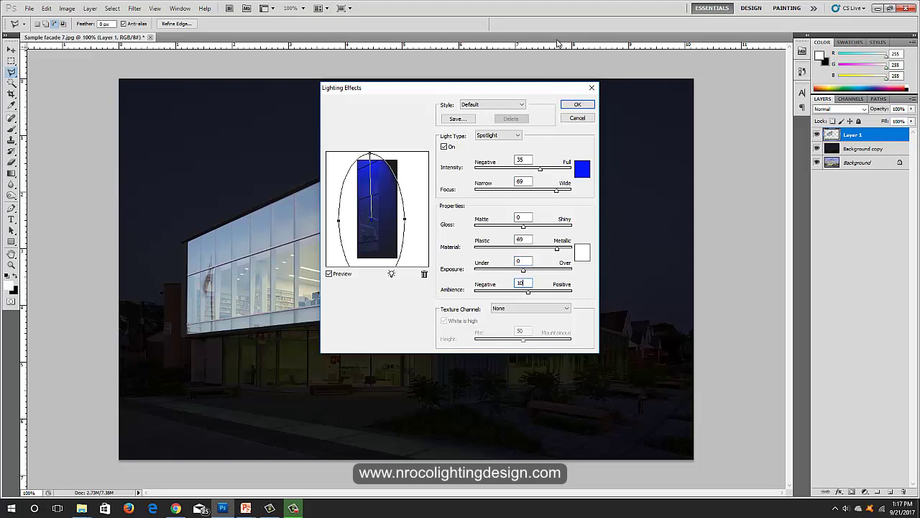
click(577, 106)
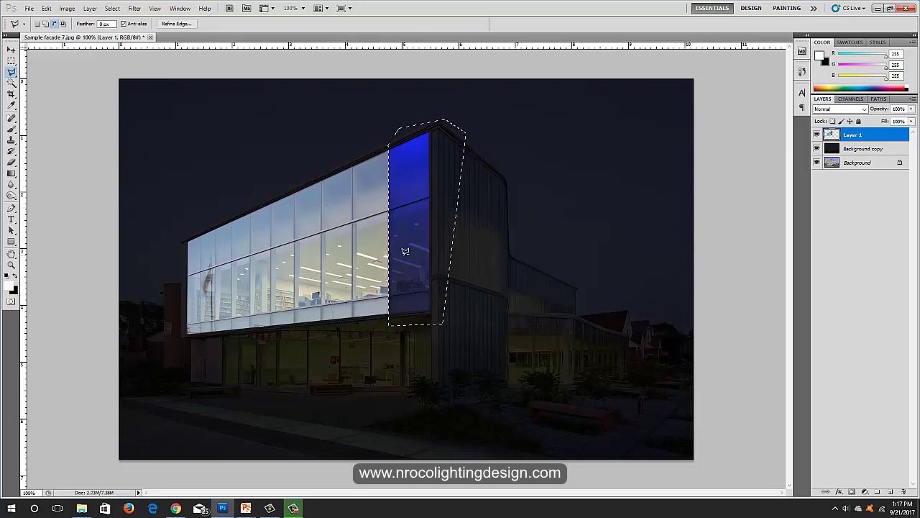
Brighten the blue corner bay with Levels, raising the black input level and using a white input level of 117, and deselect it.
key(ctrl+l)
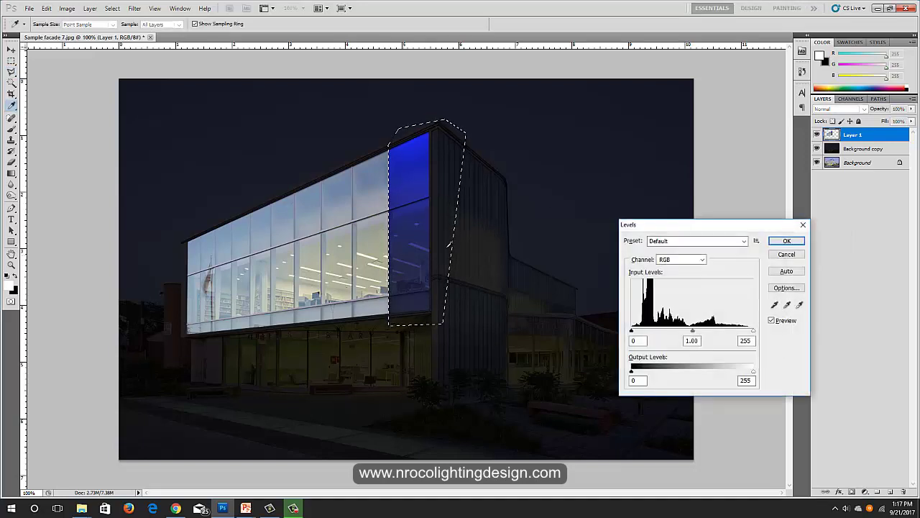
drag(632, 330, 642, 332)
drag(753, 331, 689, 346)
key(Tab)
key(Tab)
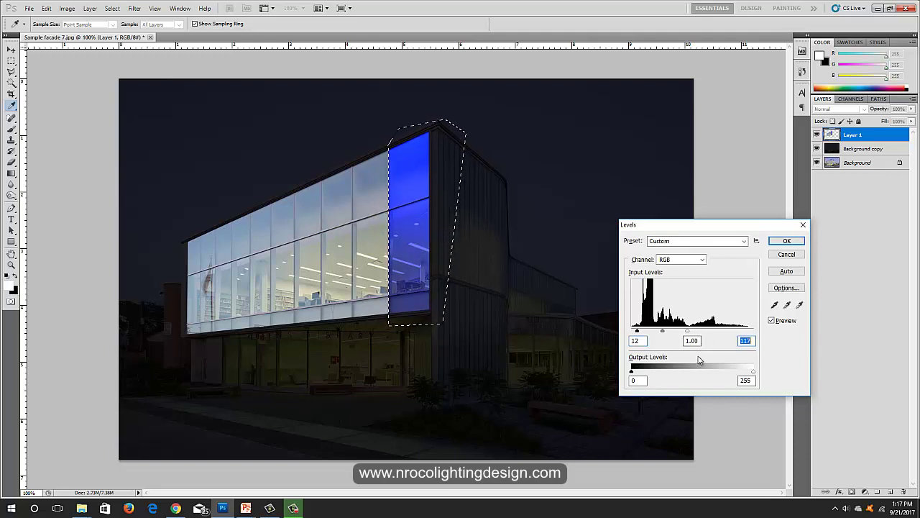
drag(637, 330, 641, 331)
click(775, 257)
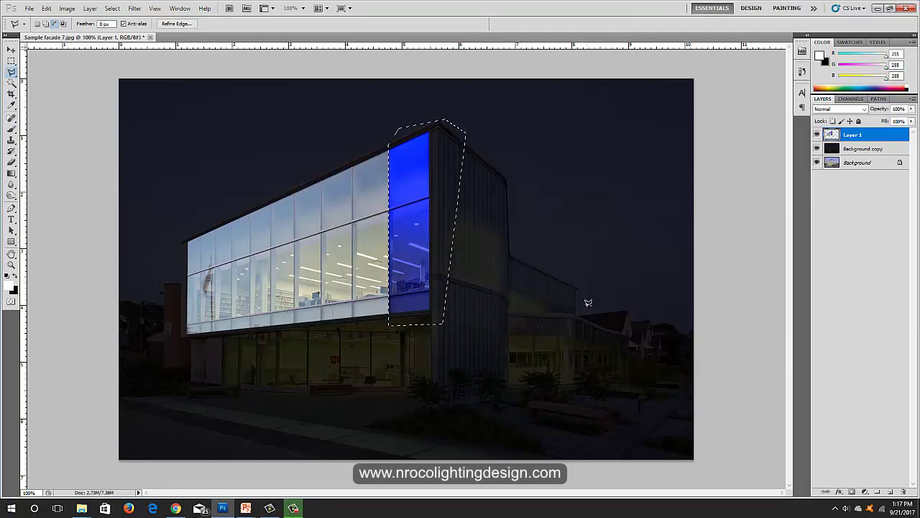
key(ctrl+d)
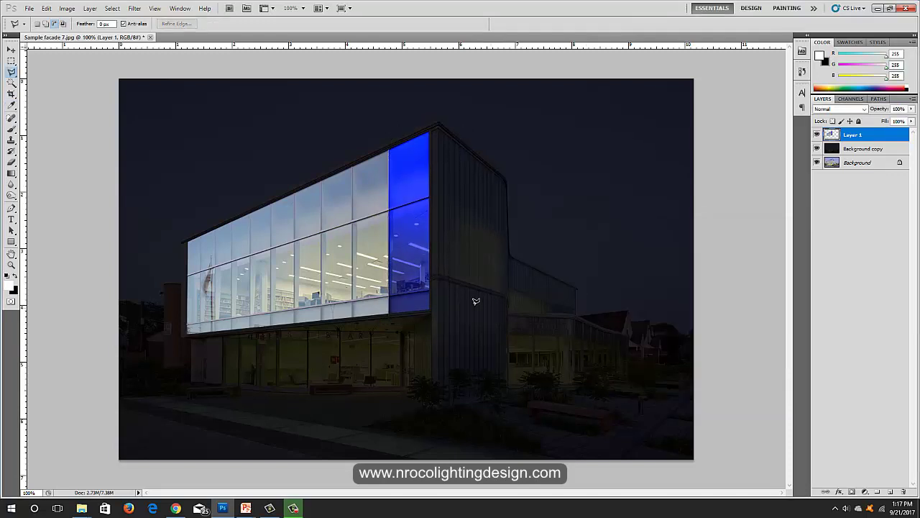
Outline the second glass bay, adjacent to the blue corner bay, with the Polygonal Lasso.
click(353, 164)
click(351, 334)
click(390, 314)
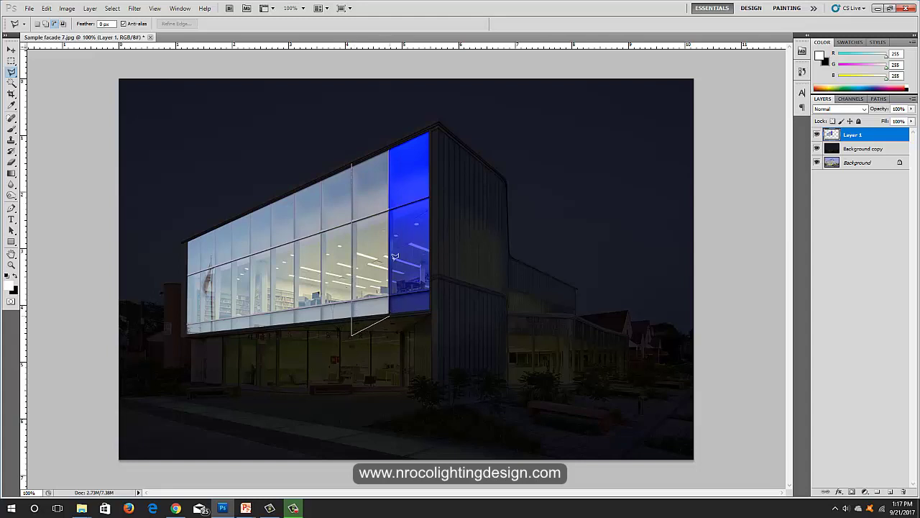
click(389, 142)
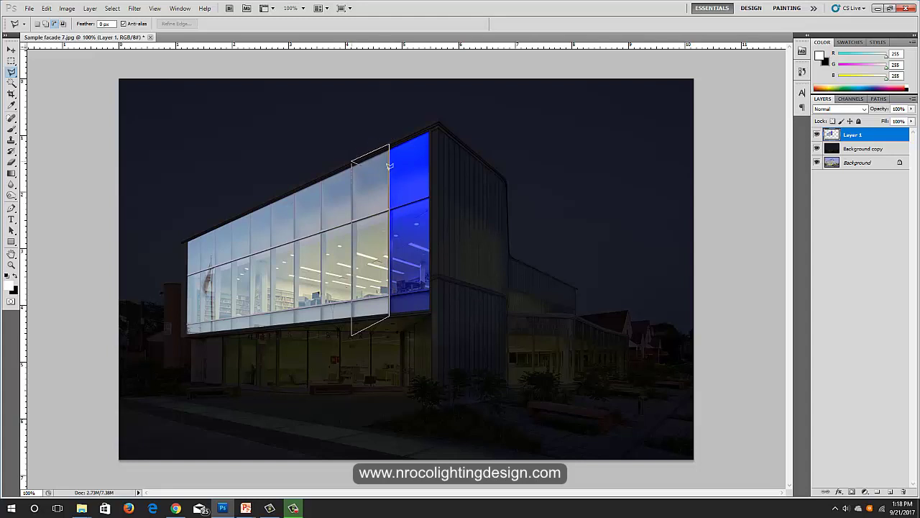
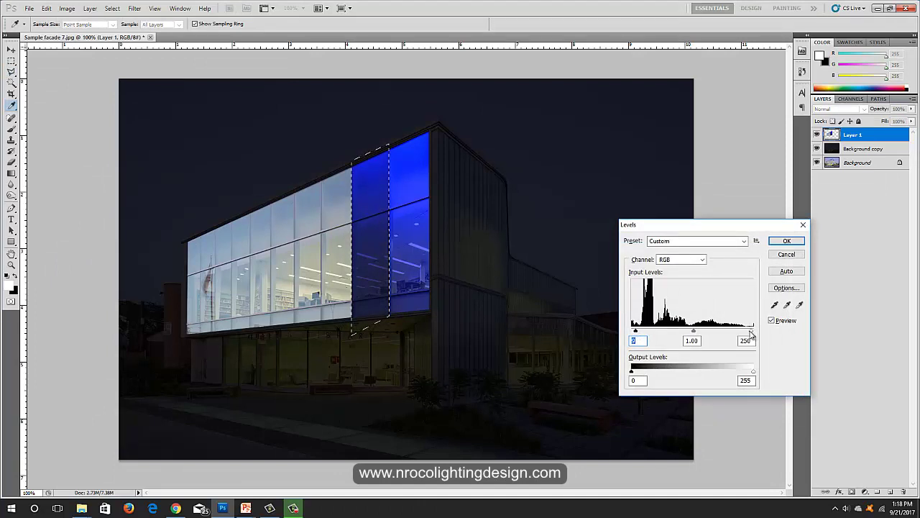
Brighten the second blue bay with Levels, using input levels of 9 and 174, and clear the selection.
drag(751, 332, 723, 337)
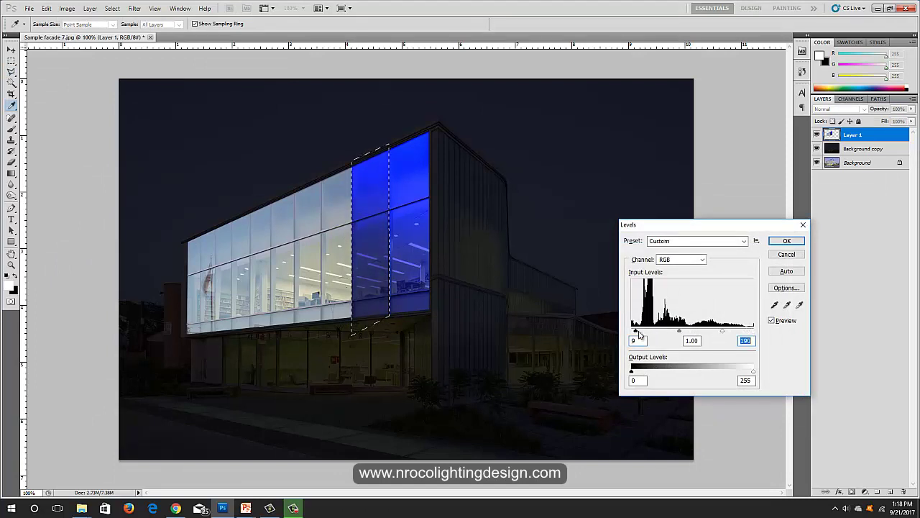
drag(635, 333, 635, 332)
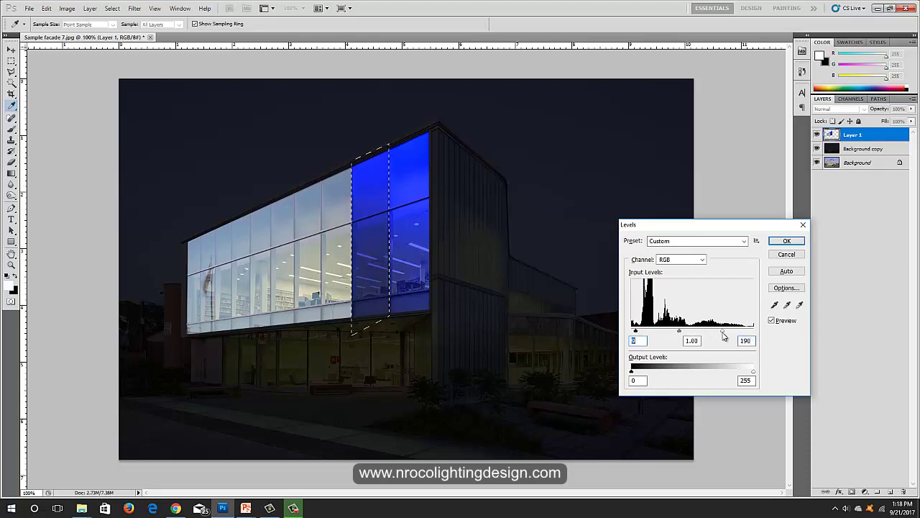
drag(721, 331, 714, 331)
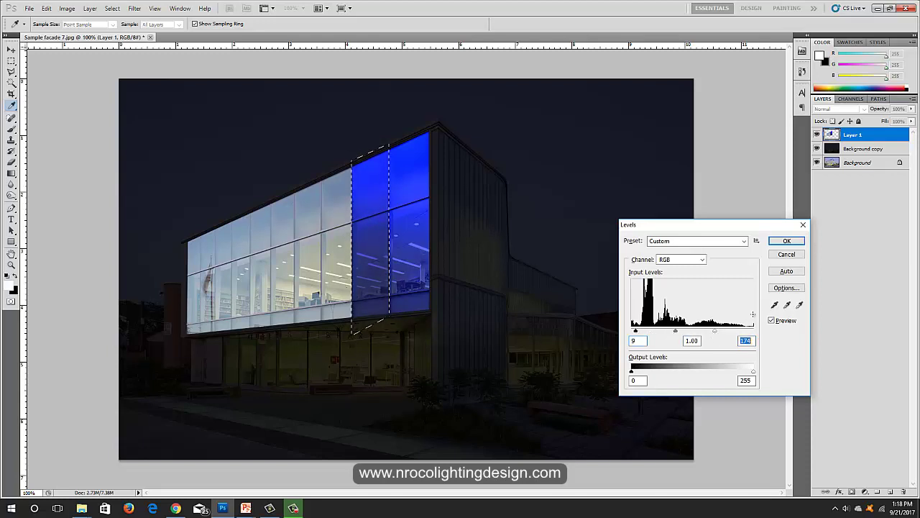
click(787, 241)
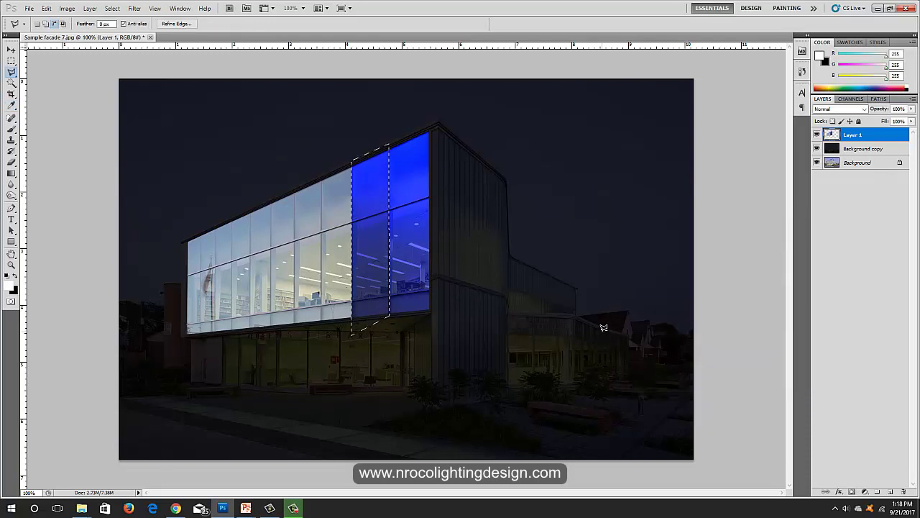
key(ctrl+d)
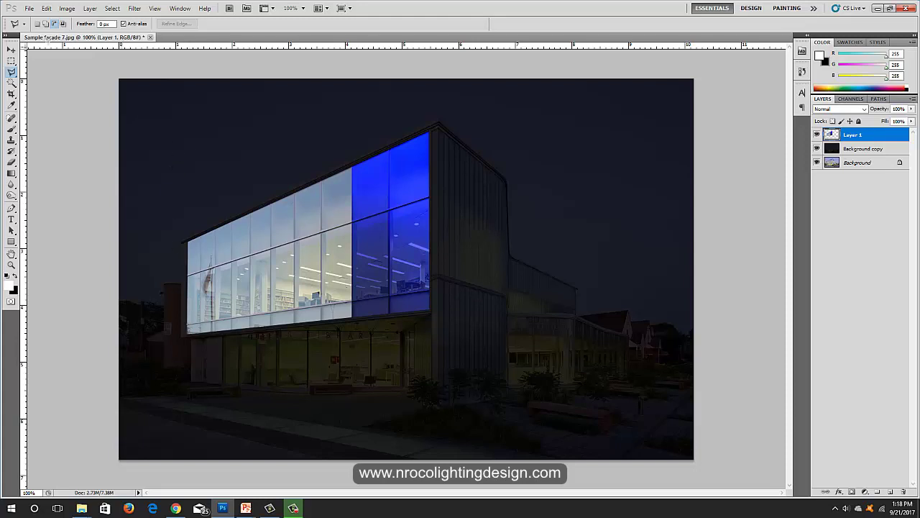
Select the remaining glass bays with a rectangular marquee and apply the blue Lighting Effects spotlight with a wider, repositioned ellipse and ambience 10.
click(11, 61)
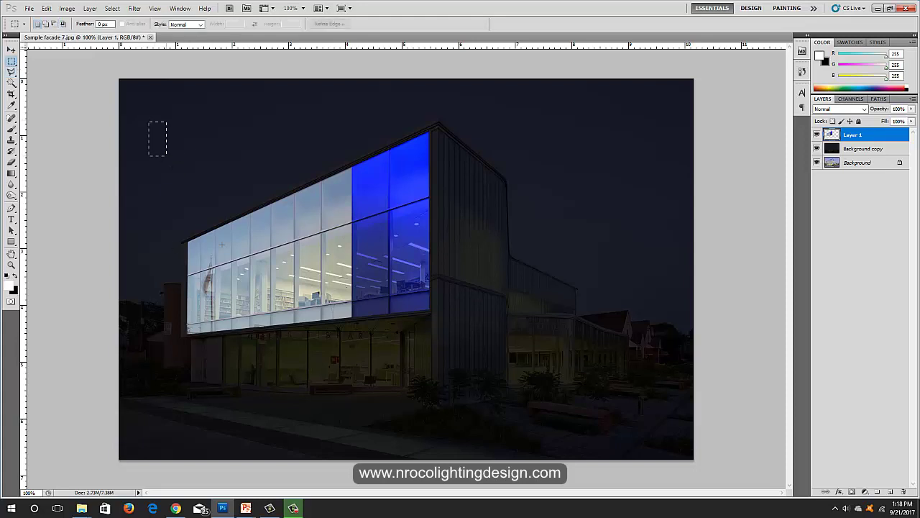
drag(167, 156, 352, 362)
click(135, 8)
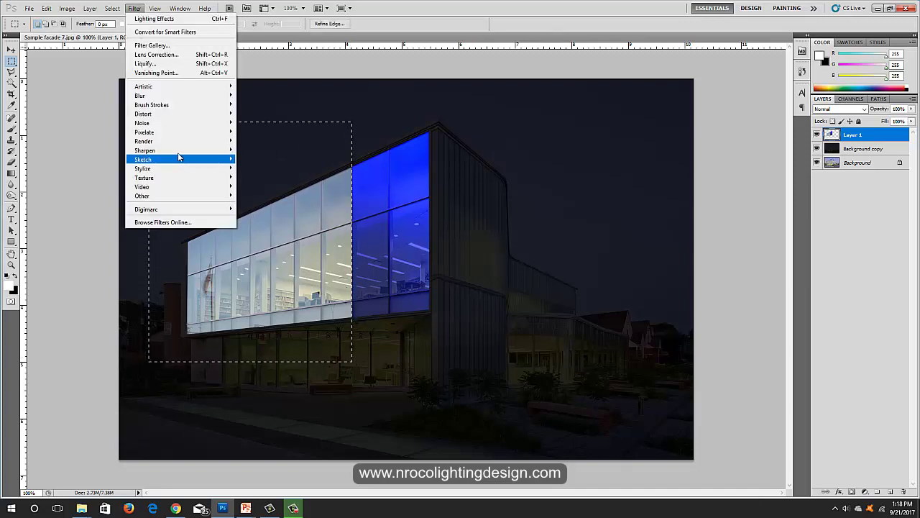
mouse_move(197, 142)
click(263, 178)
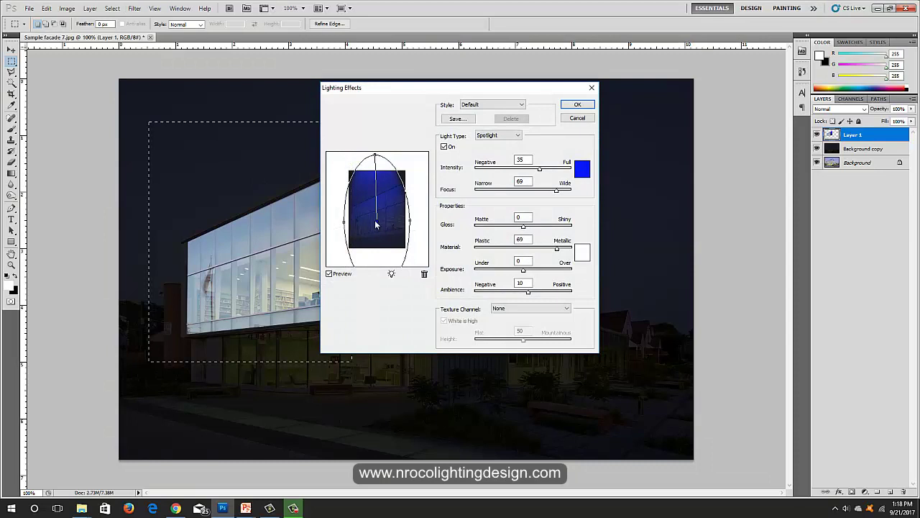
mouse_move(410, 225)
mouse_down()
mouse_move(382, 231)
mouse_move(420, 232)
mouse_up()
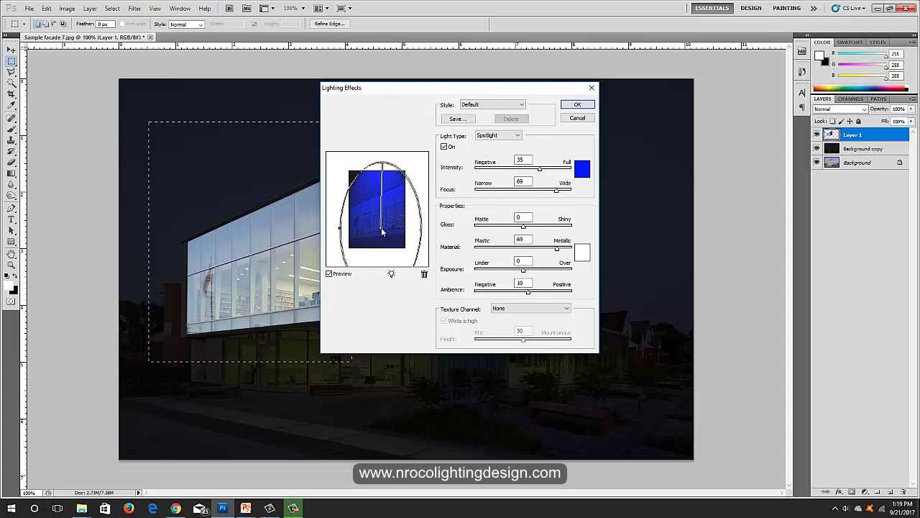
click(577, 104)
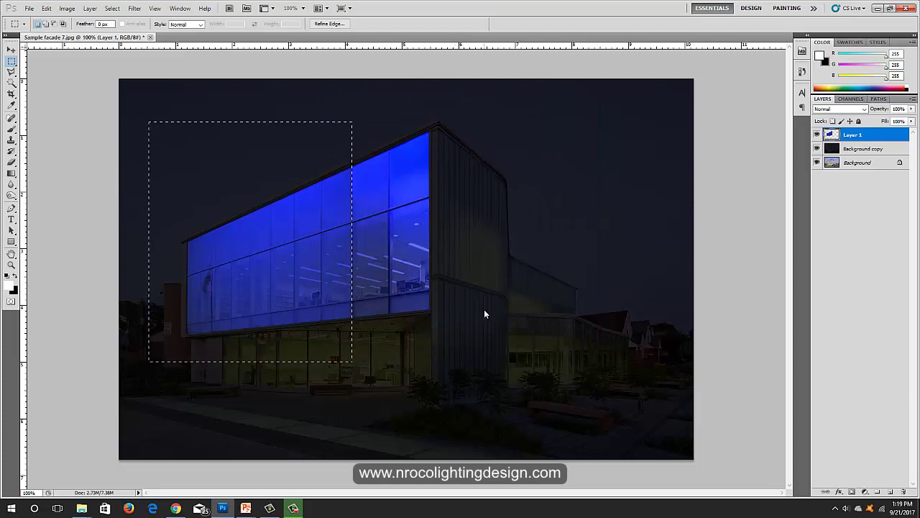
key(ctrl+l)
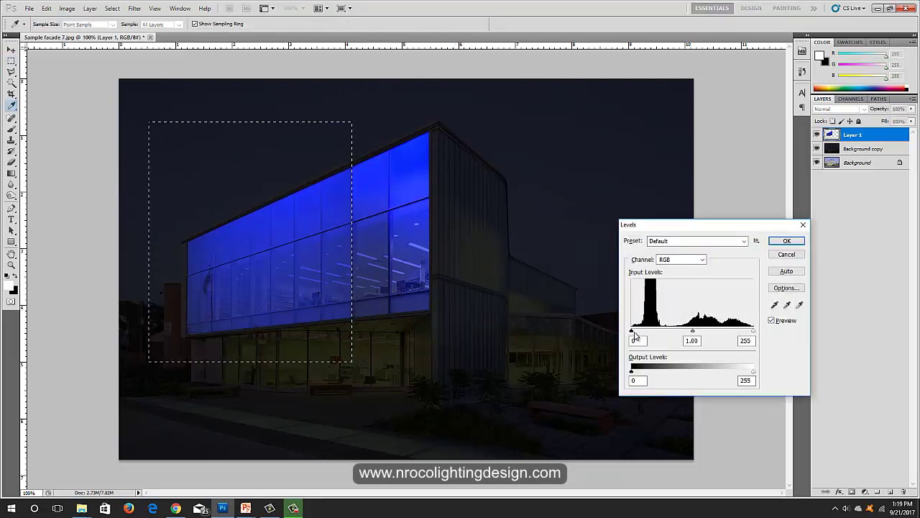
drag(631, 330, 636, 332)
drag(754, 336, 709, 343)
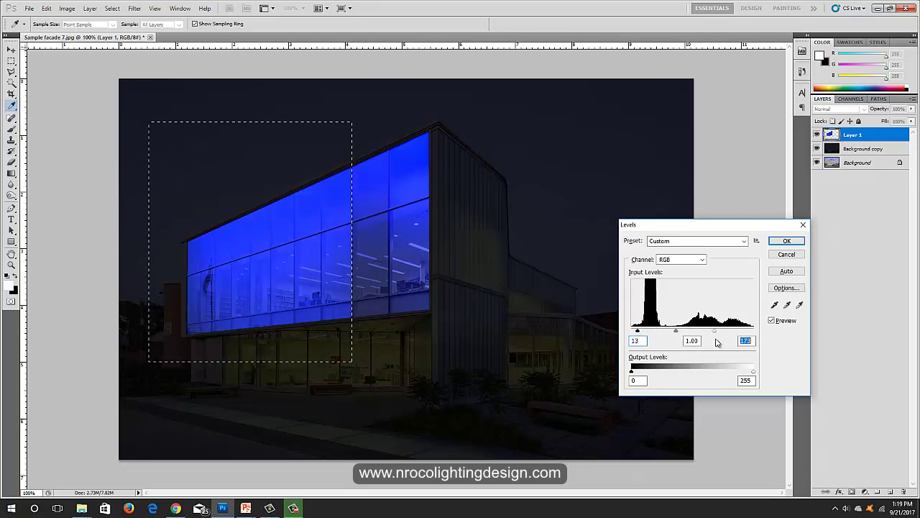
click(786, 241)
Undo the blue Lighting Effects on the remaining glass bays and clear the selection.
click(45, 9)
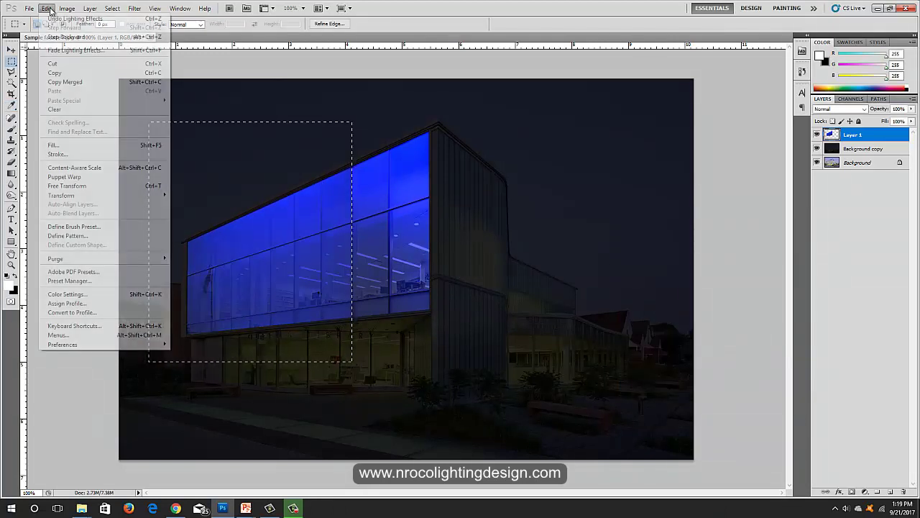
click(57, 35)
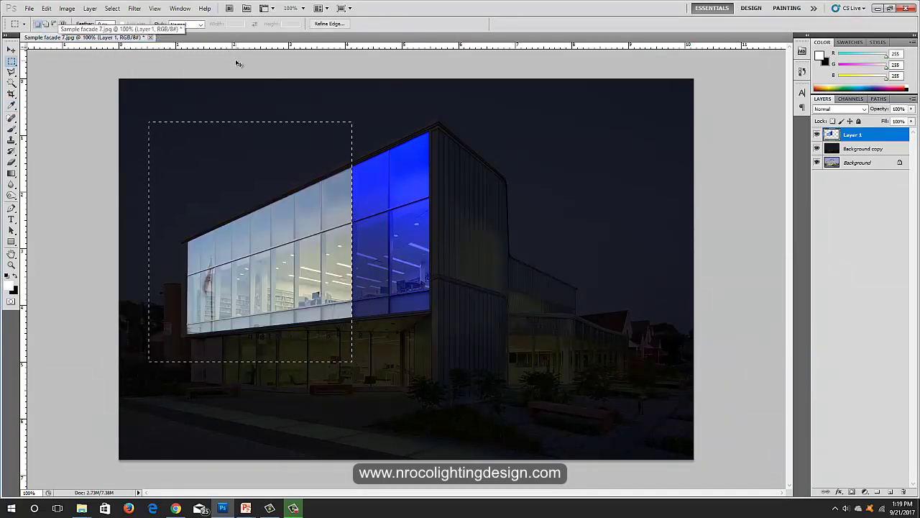
click(263, 148)
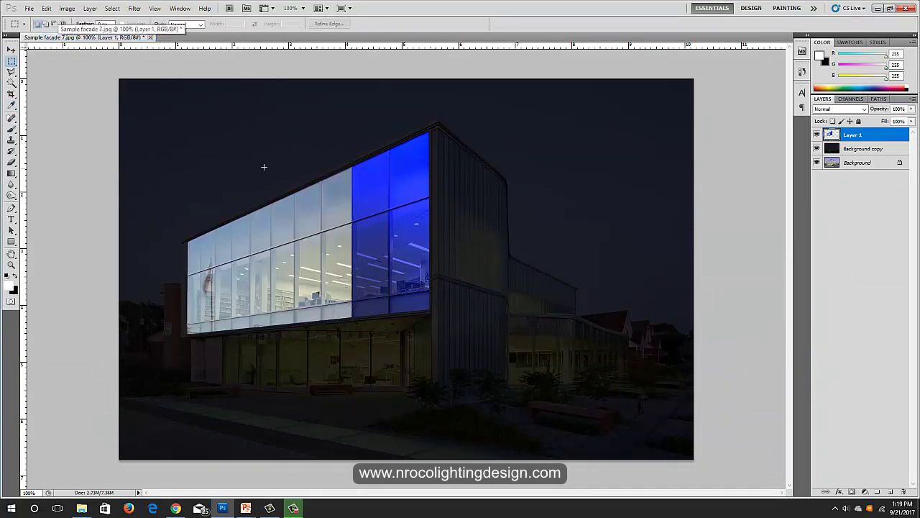
Select the three glass bays beside the blue ones with a rectangular marquee and apply the blue Lighting Effects spotlight, intensity 35 and ambience 10.
drag(310, 248, 271, 145)
click(354, 334)
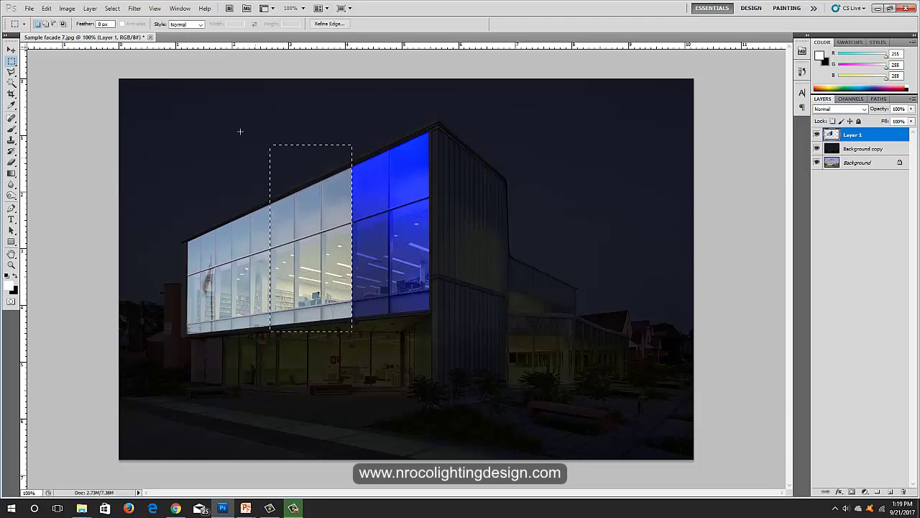
click(135, 8)
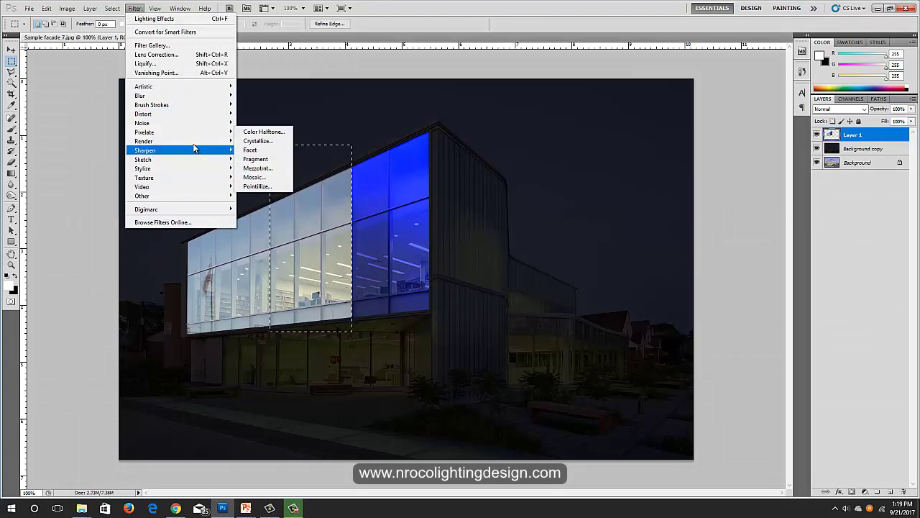
mouse_move(180, 141)
click(258, 178)
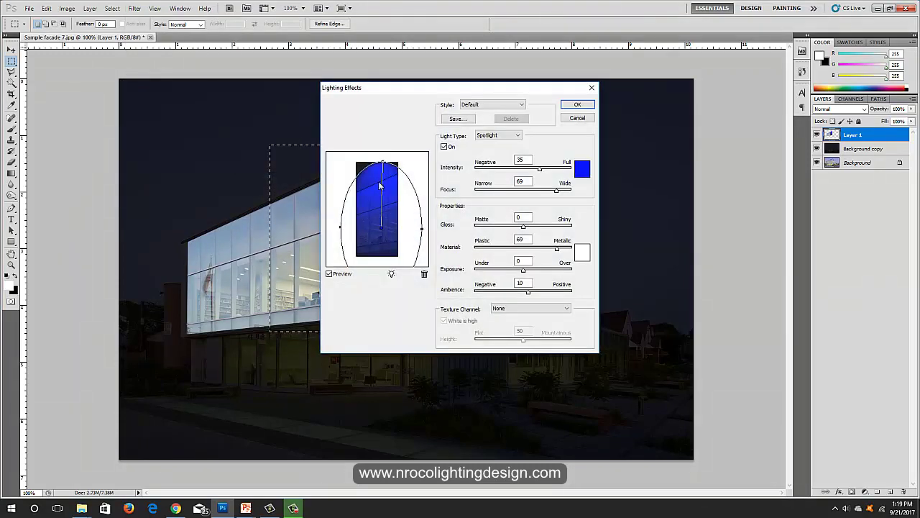
drag(383, 230, 380, 221)
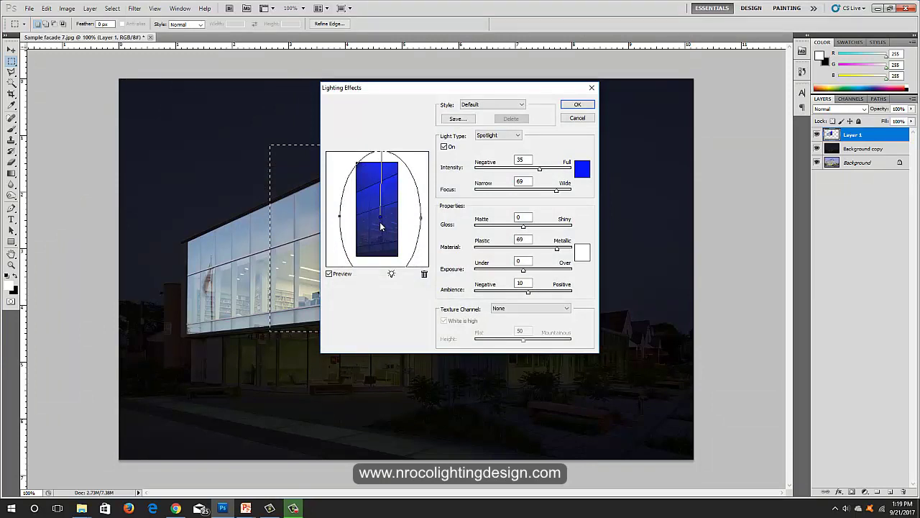
drag(381, 227, 382, 232)
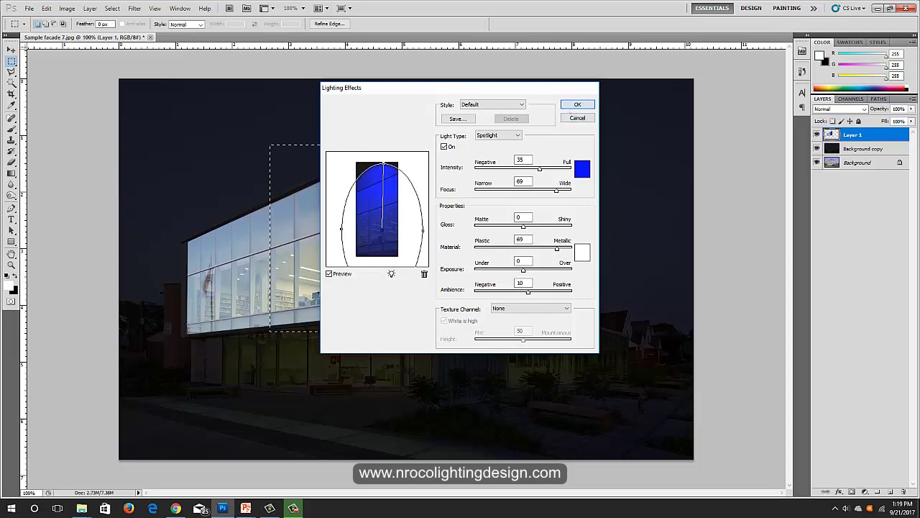
key(Return)
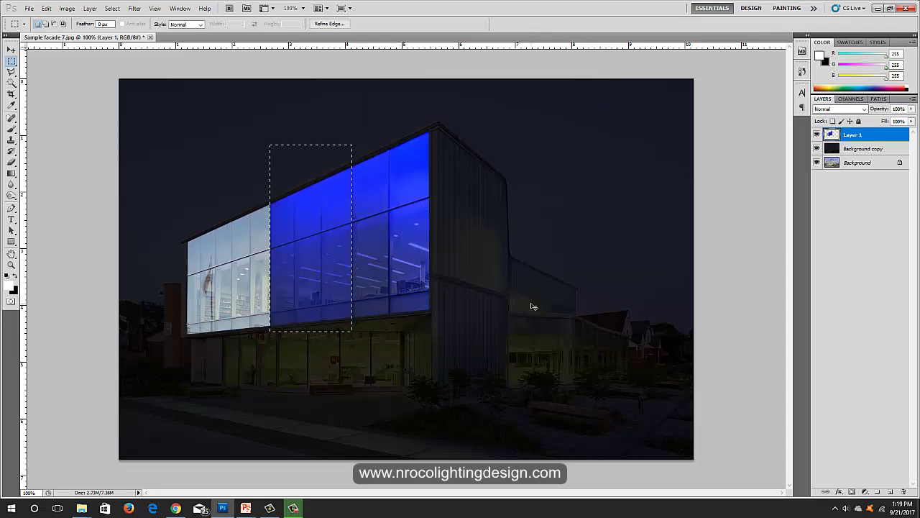
Brighten the three selected blue bays with Levels, using black input 0, midtones 0.92 and a lowered white input, and deselect them.
key(ctrl+l)
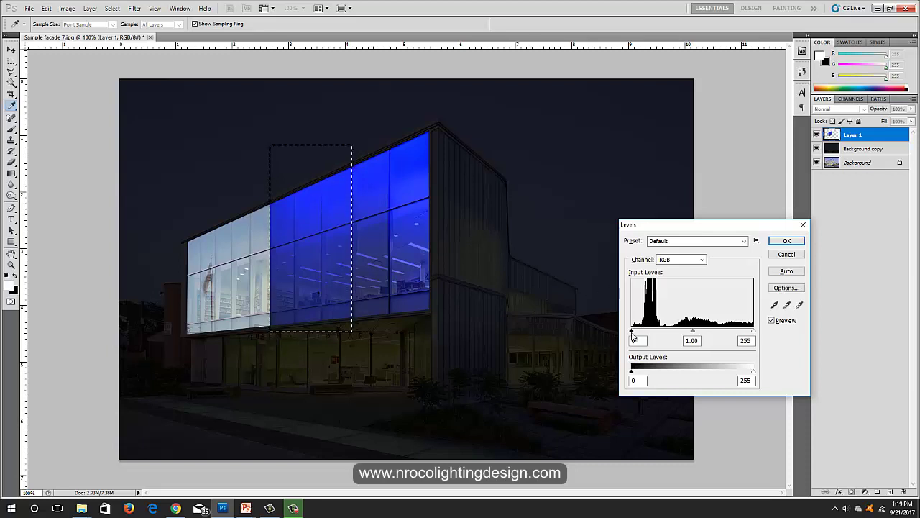
drag(631, 336, 636, 335)
drag(753, 335, 692, 336)
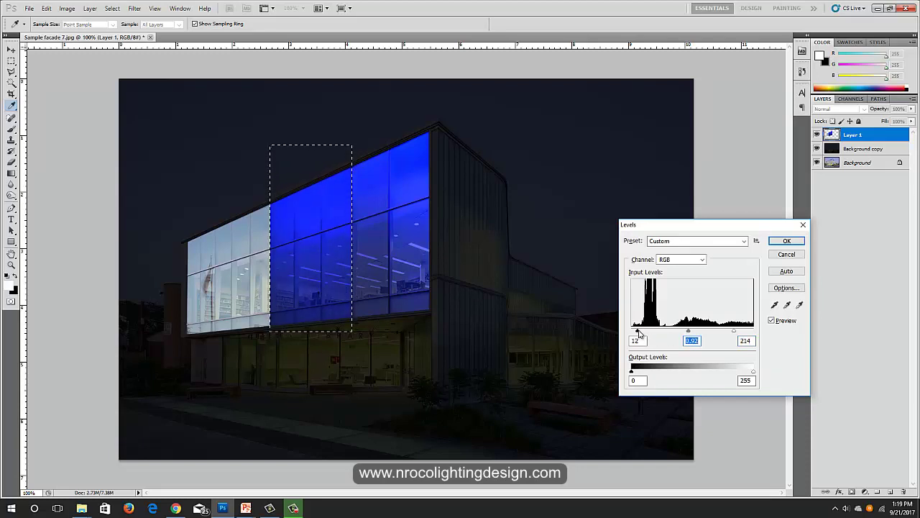
drag(636, 333, 632, 337)
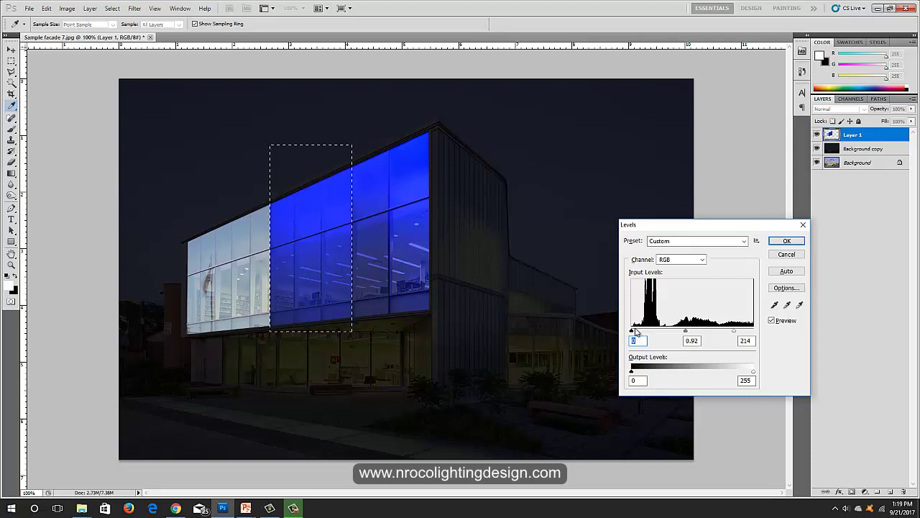
drag(684, 335, 685, 335)
click(686, 335)
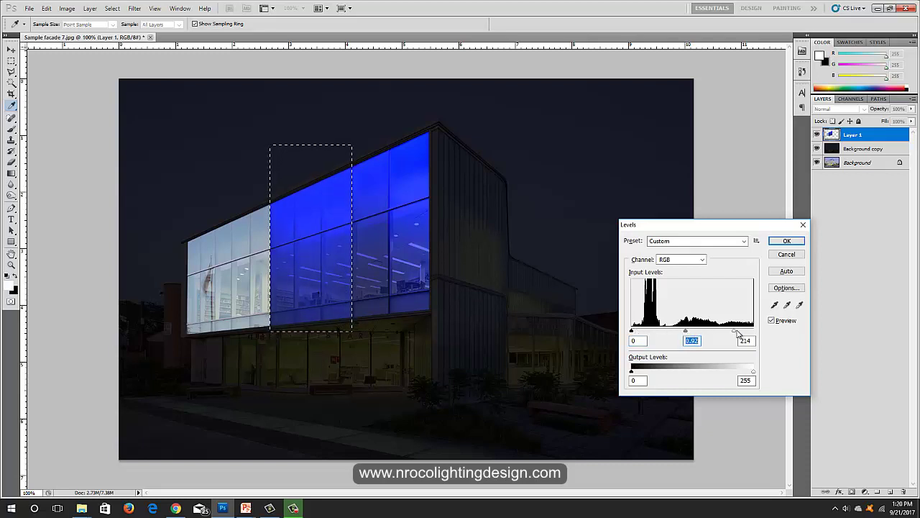
click(786, 241)
key(m)
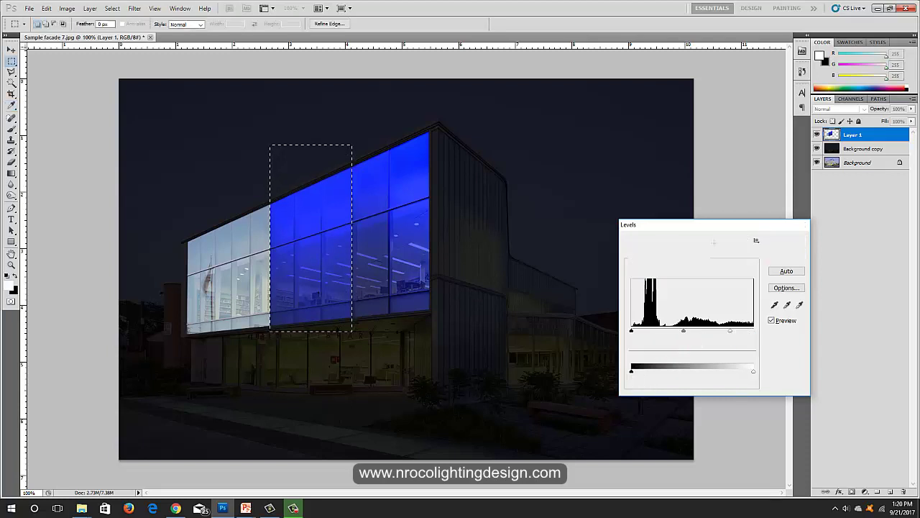
key(ctrl+d)
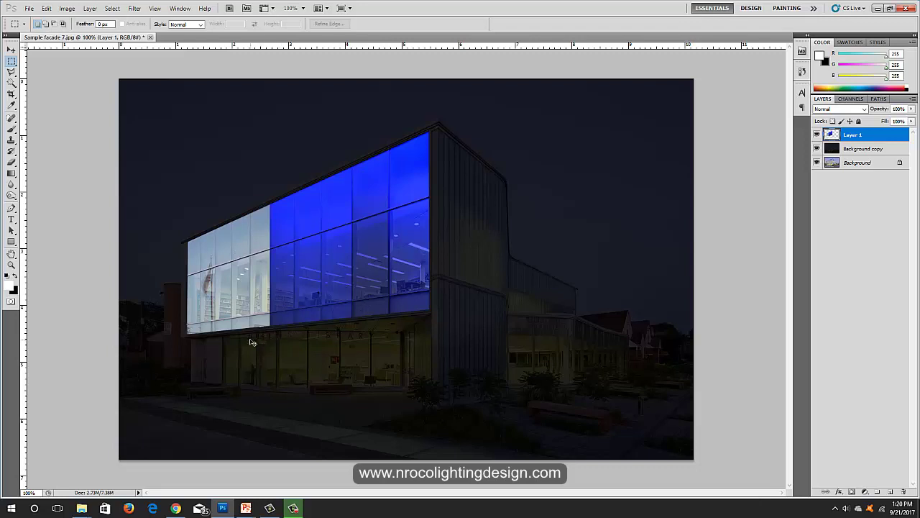
key(ctrl+l)
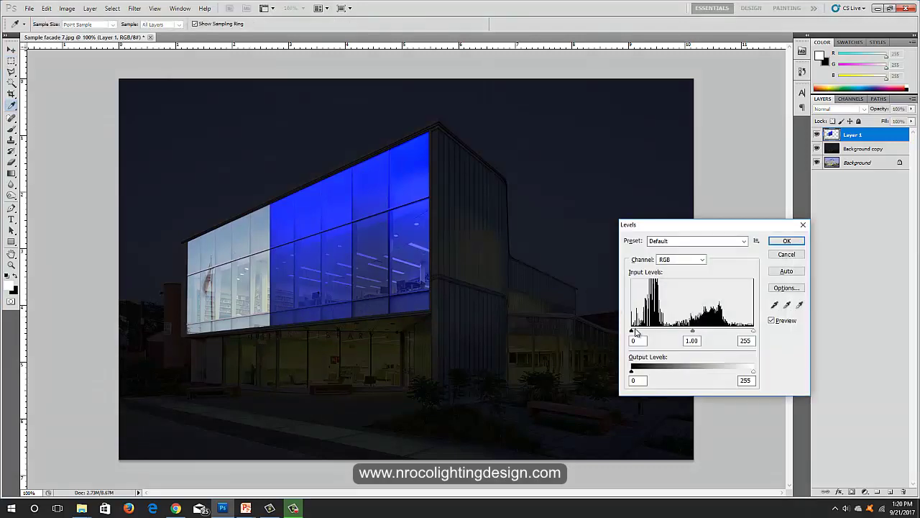
drag(632, 330, 637, 331)
drag(754, 331, 682, 335)
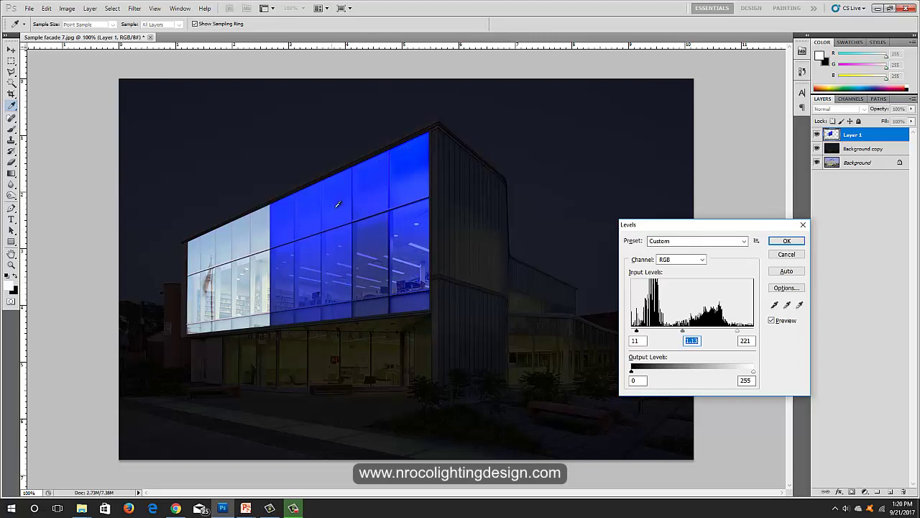
click(798, 257)
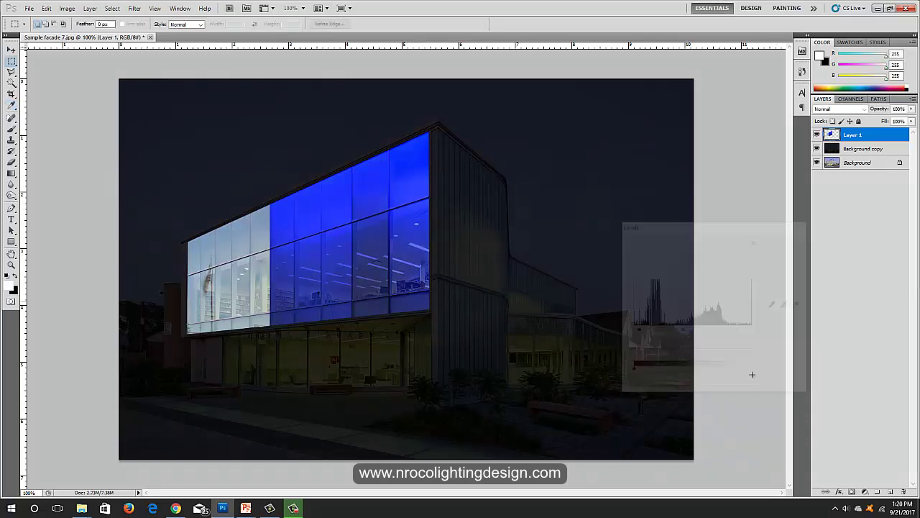
key(m)
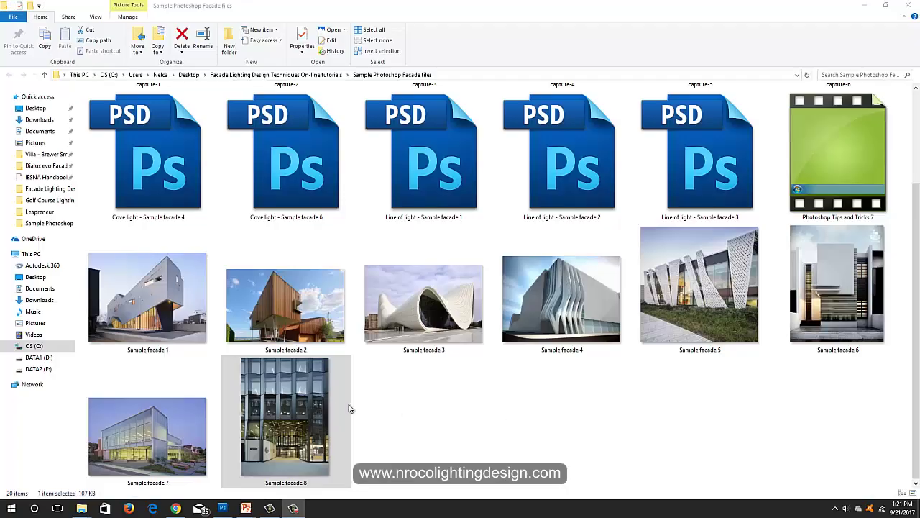
Open the Sample facade 8 image from the sample facade files folder in Adobe Photoshop CS5.
right_click(297, 411)
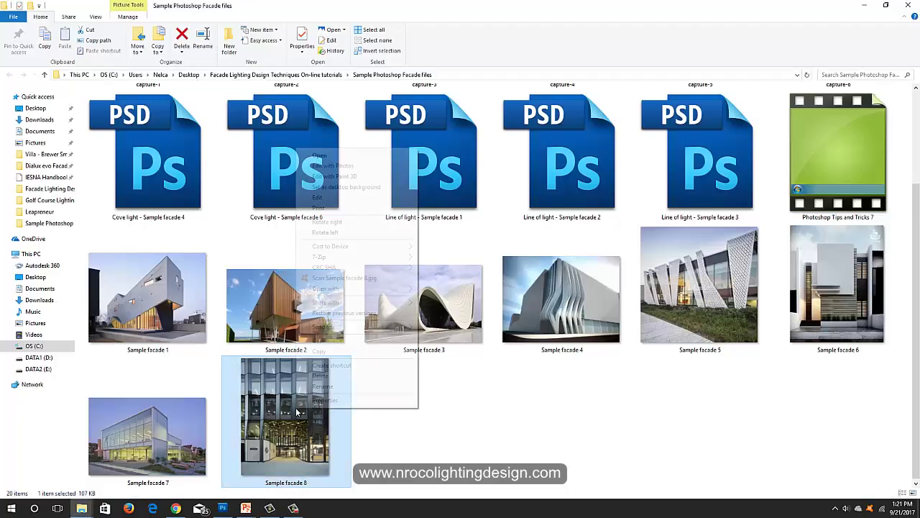
mouse_move(374, 289)
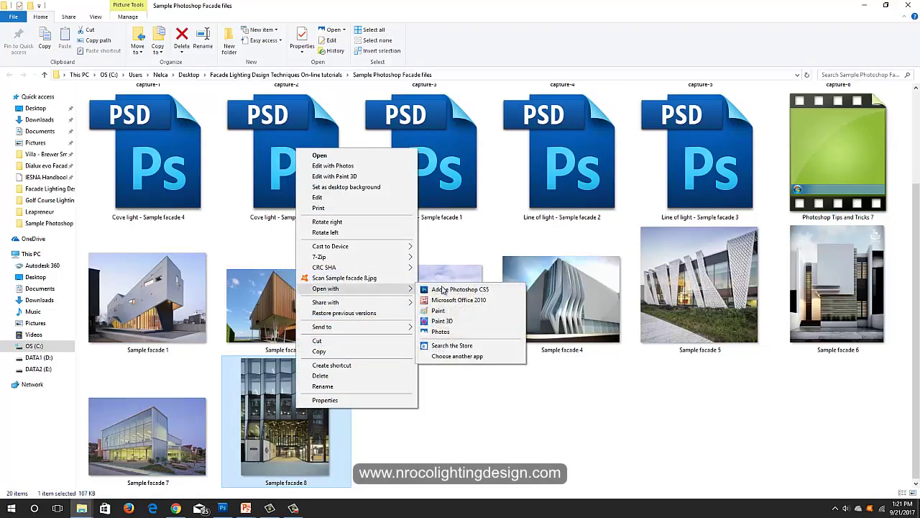
click(443, 289)
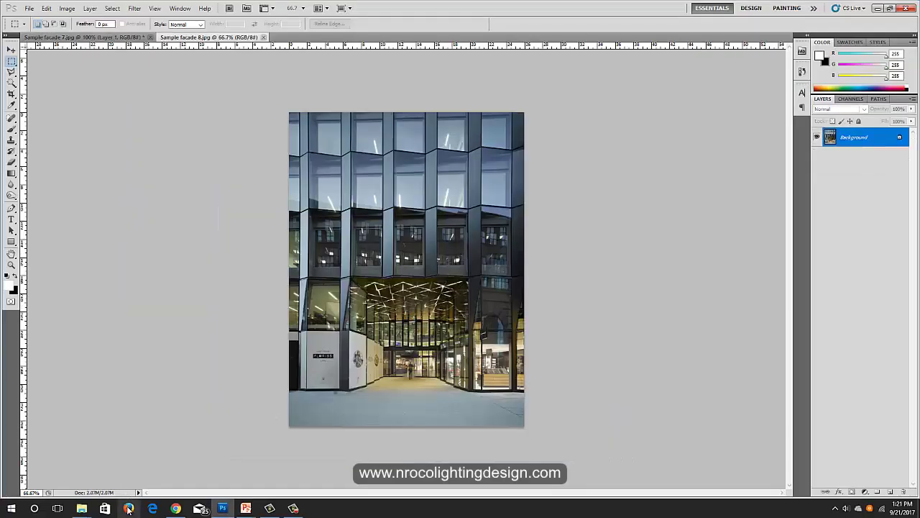
Switch to Chrome and browse the glass facade lighting and facade lighting design image results for reference examples.
click(175, 509)
scroll(221, 126, up, 4)
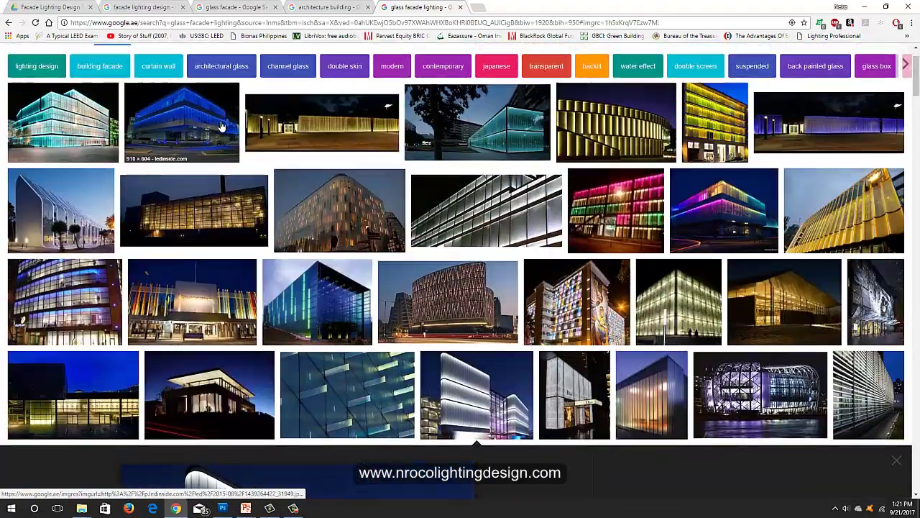
scroll(222, 127, up, 1)
click(142, 7)
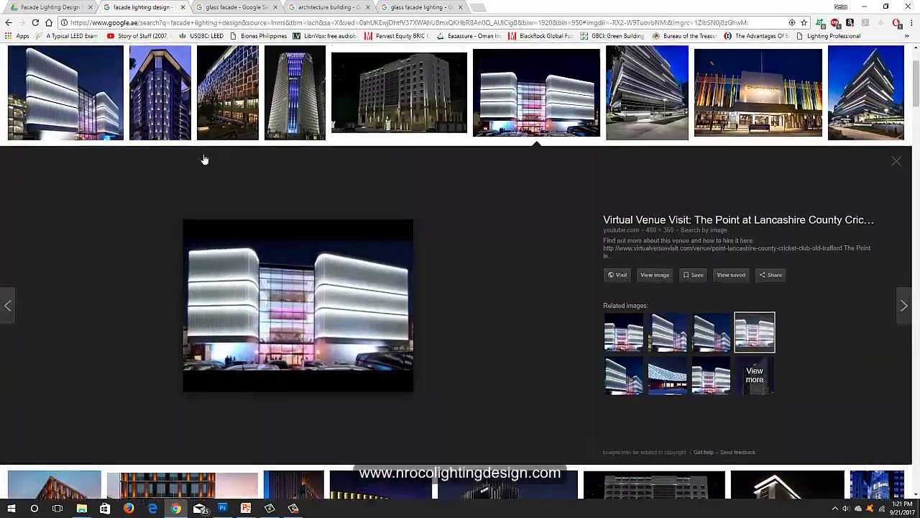
scroll(204, 159, up, 2)
scroll(208, 201, down, 10)
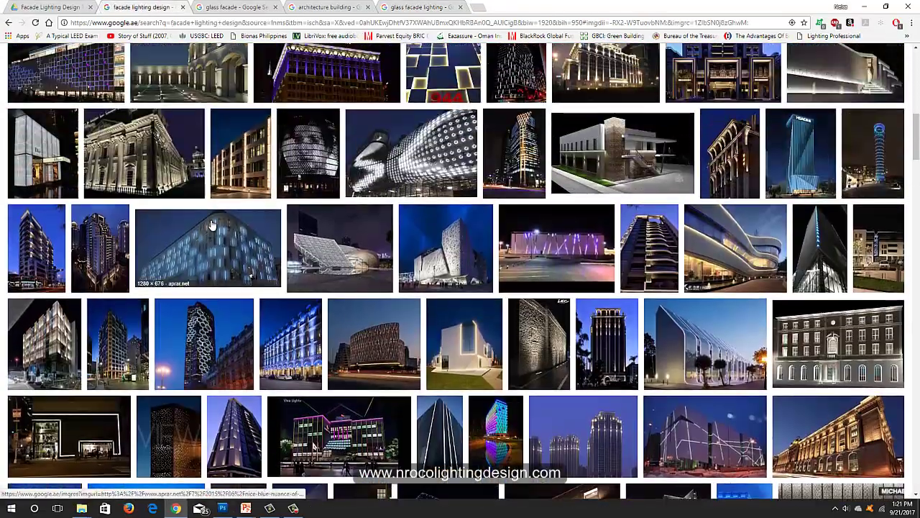
scroll(212, 225, down, 5)
scroll(239, 245, down, 5)
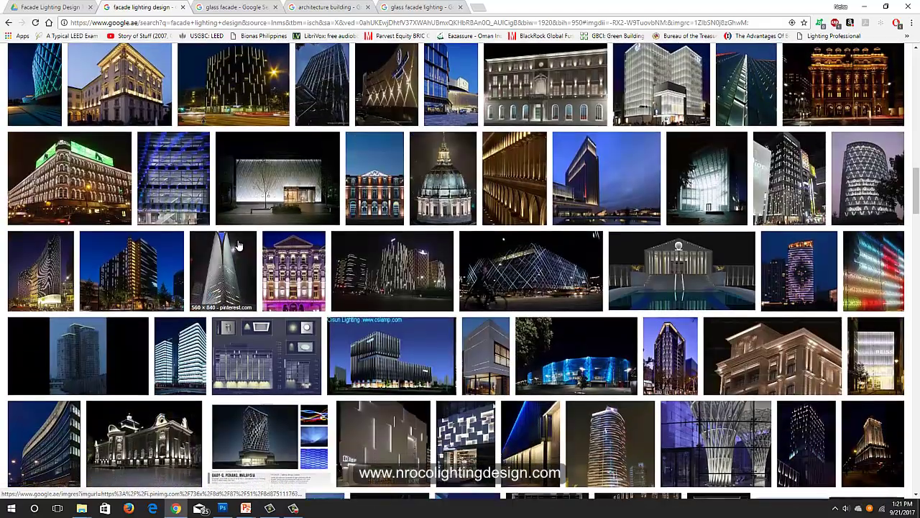
scroll(239, 246, down, 15)
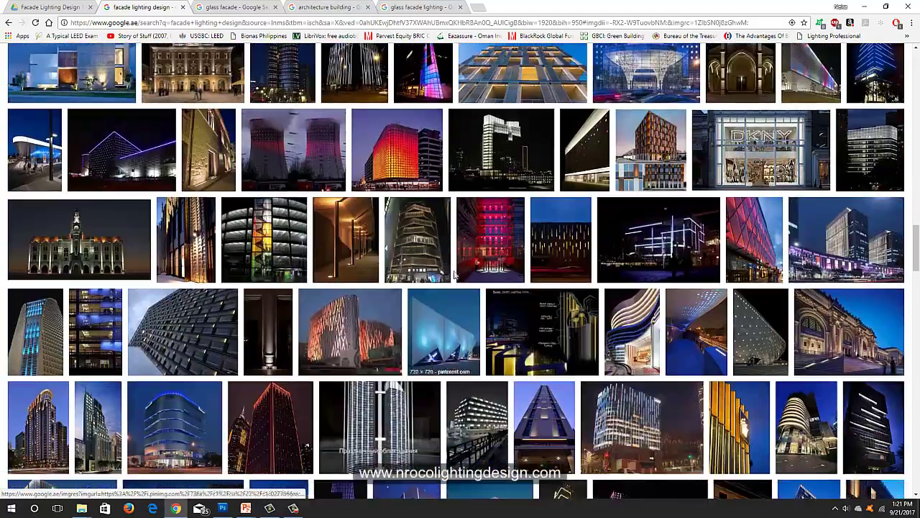
Examine the red-lit glass facade reference image, view a related red facade, and return to the first image.
click(503, 234)
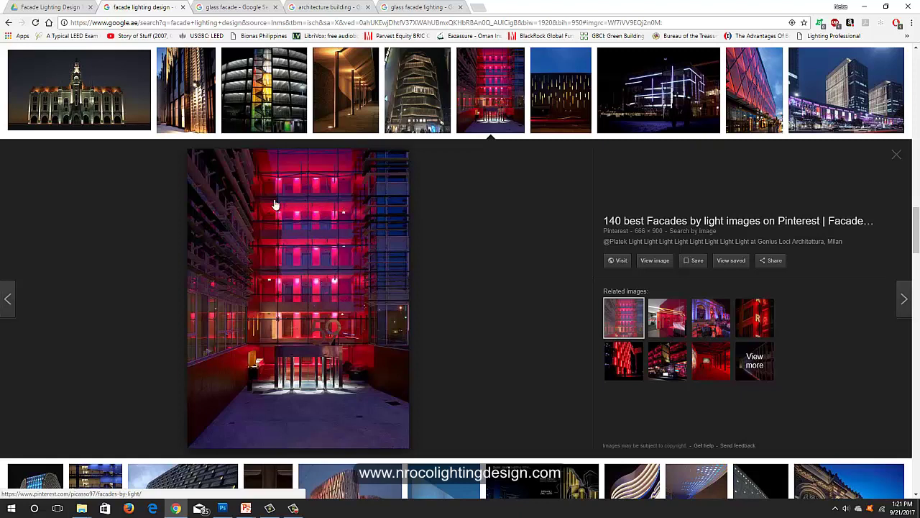
click(637, 368)
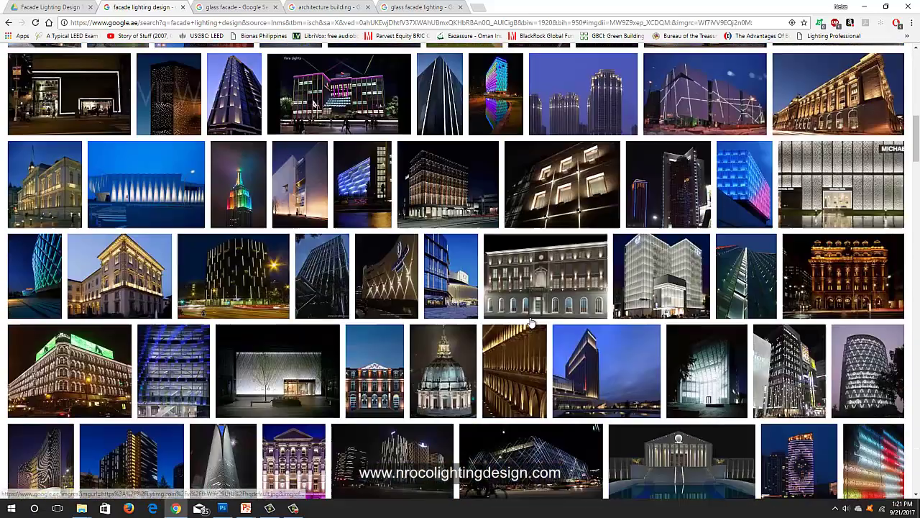
scroll(516, 313, down, 3)
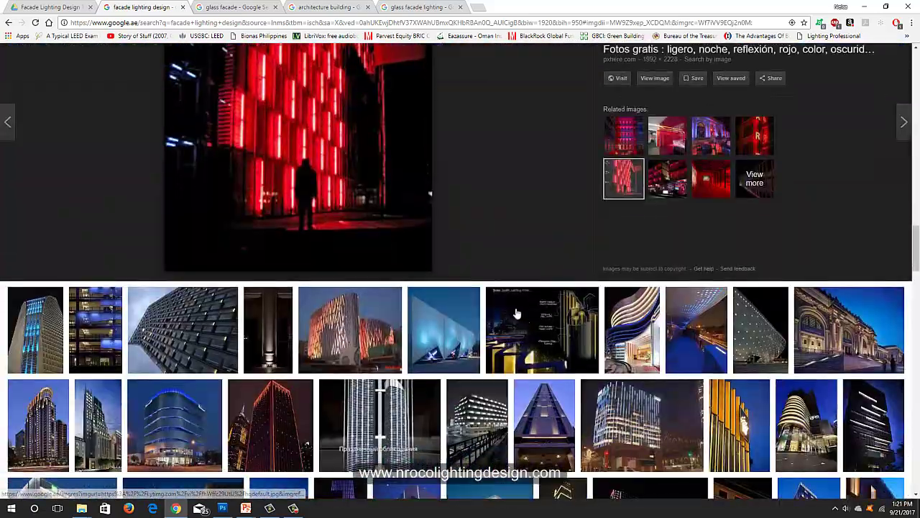
click(623, 136)
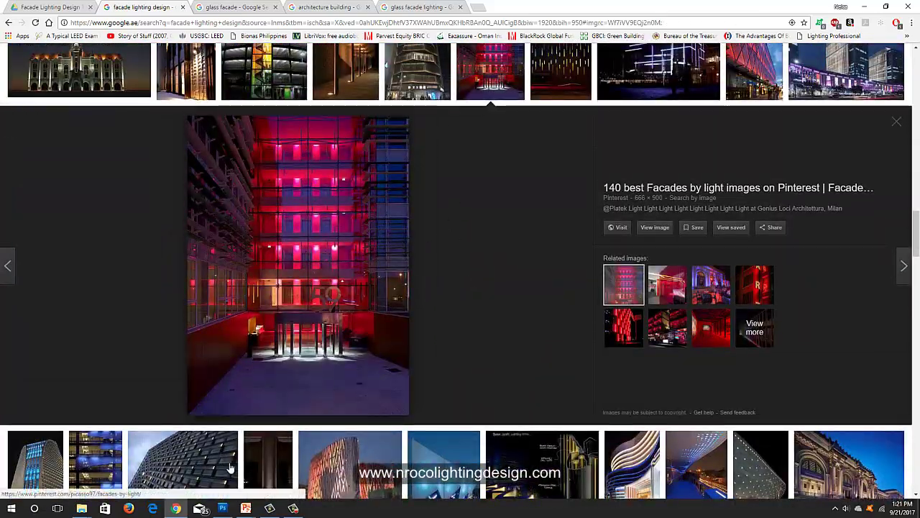
Return to Photoshop and duplicate the Background layer of Sample facade 8.
click(223, 507)
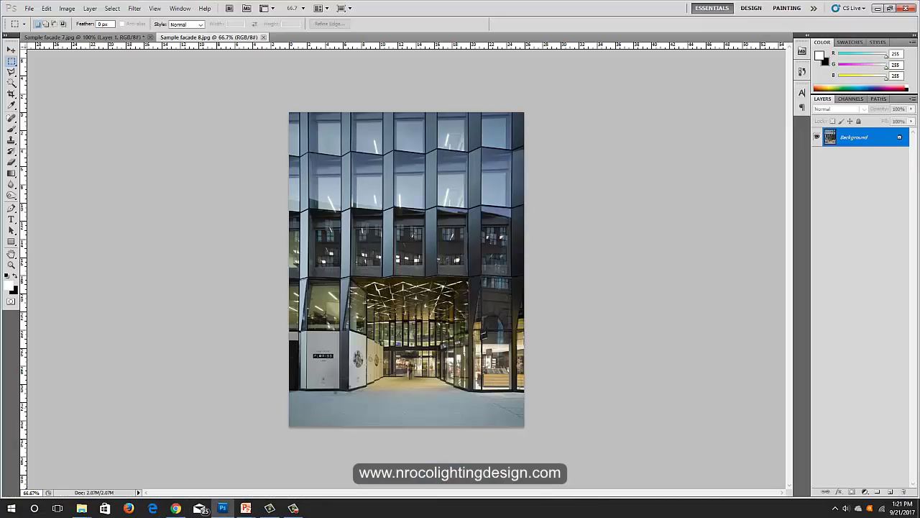
drag(859, 142, 890, 491)
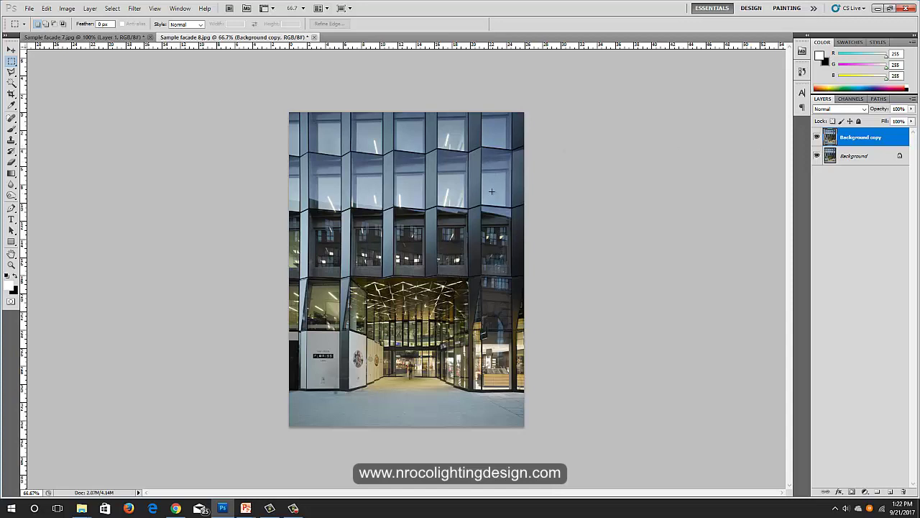
Outline the rightmost glass pane in the facade's second row with the Polygonal Lasso and copy it to a new layer.
click(11, 72)
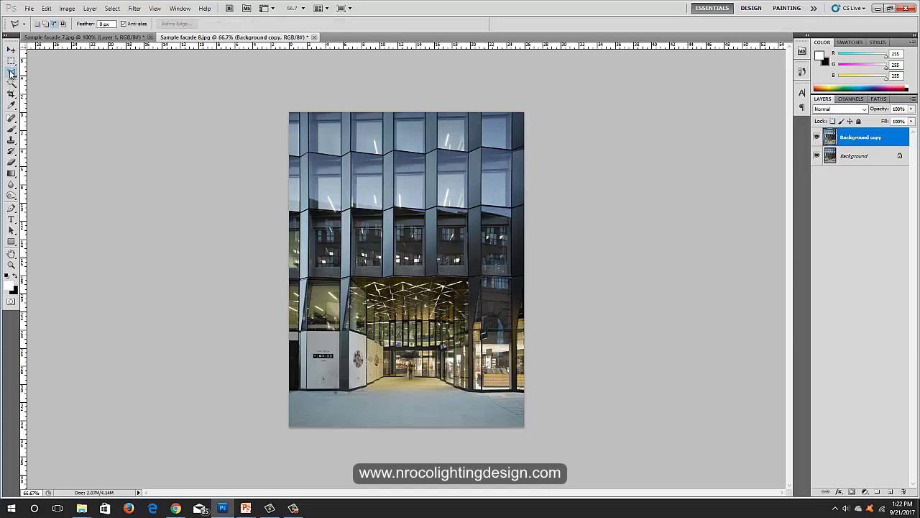
click(481, 146)
click(511, 150)
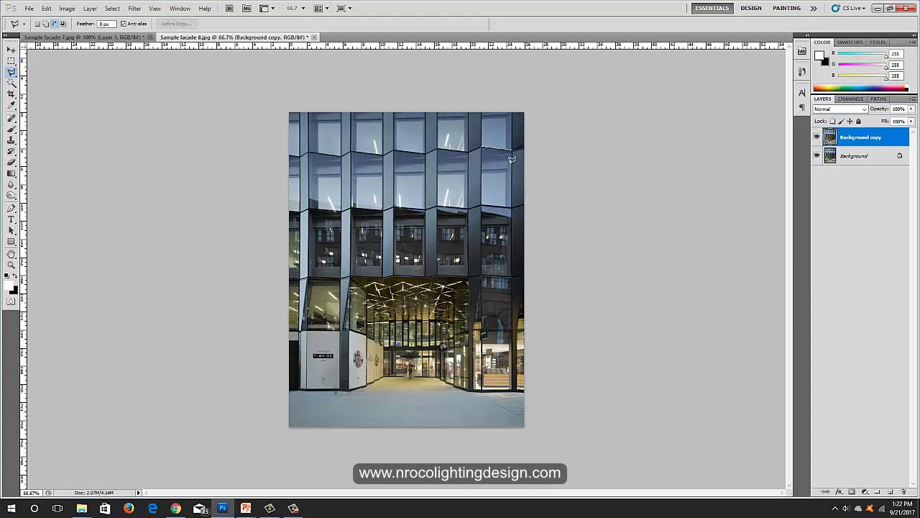
click(513, 205)
click(482, 144)
right_click(494, 173)
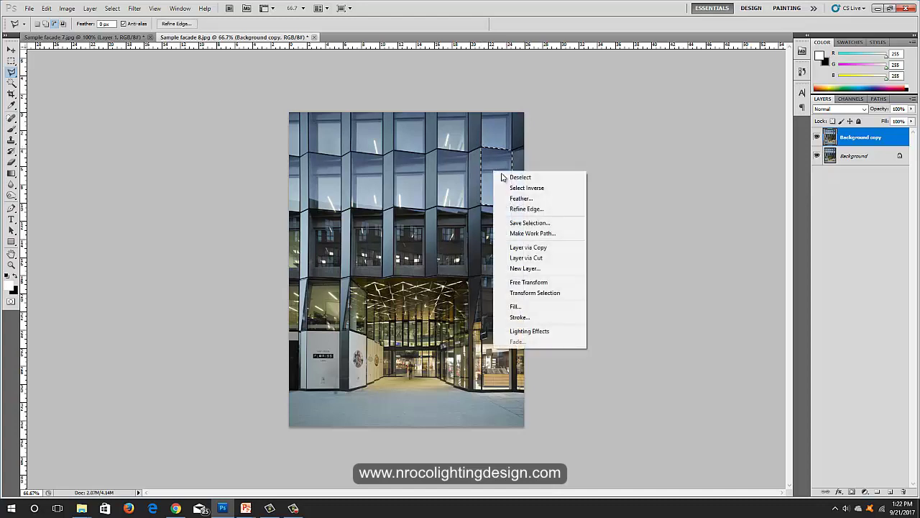
click(529, 248)
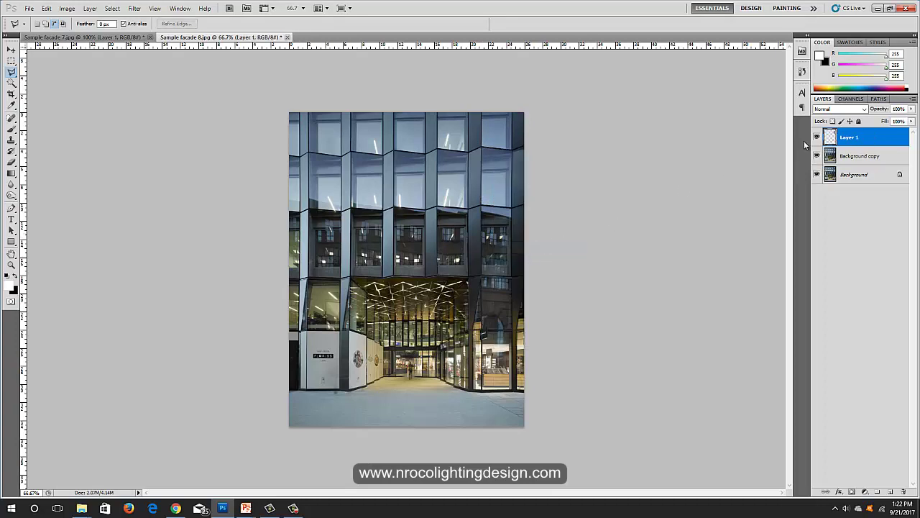
From Background copy, outline the second-row glass pane second from the right and copy it to a new layer.
click(859, 159)
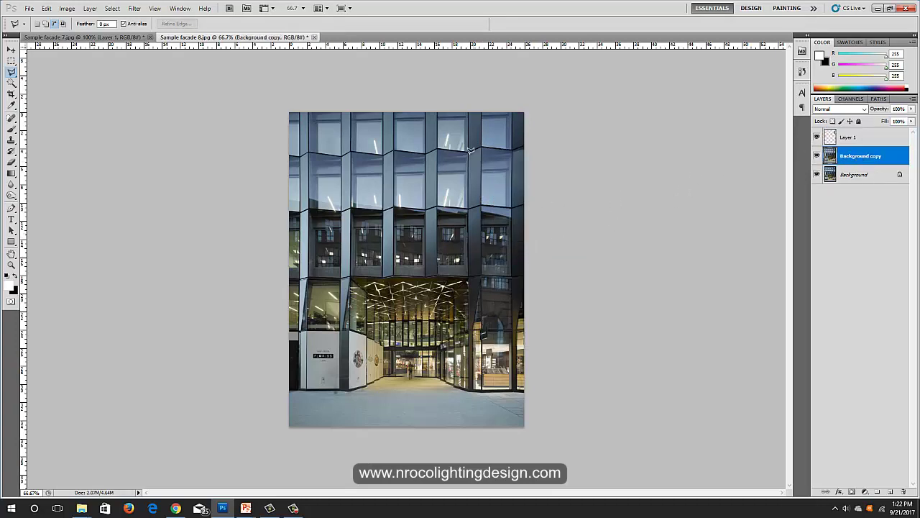
click(437, 148)
click(468, 149)
click(467, 208)
click(436, 206)
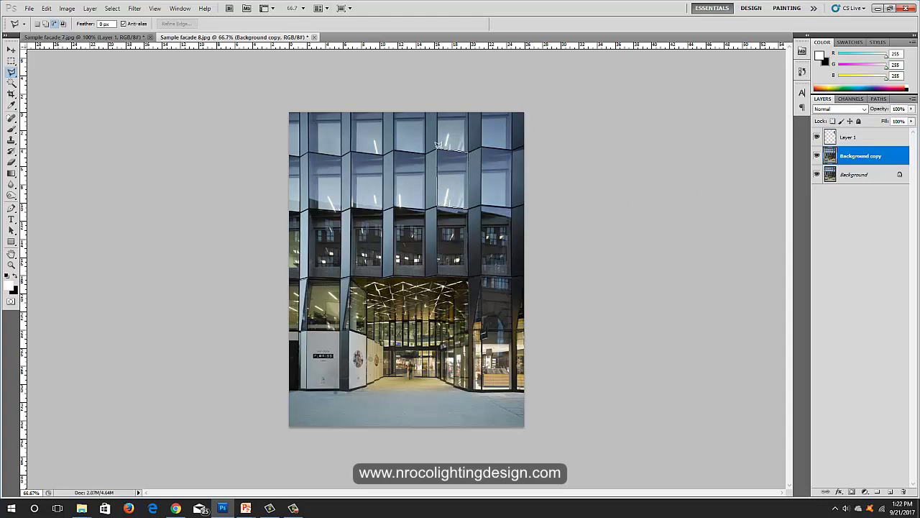
click(437, 148)
right_click(450, 177)
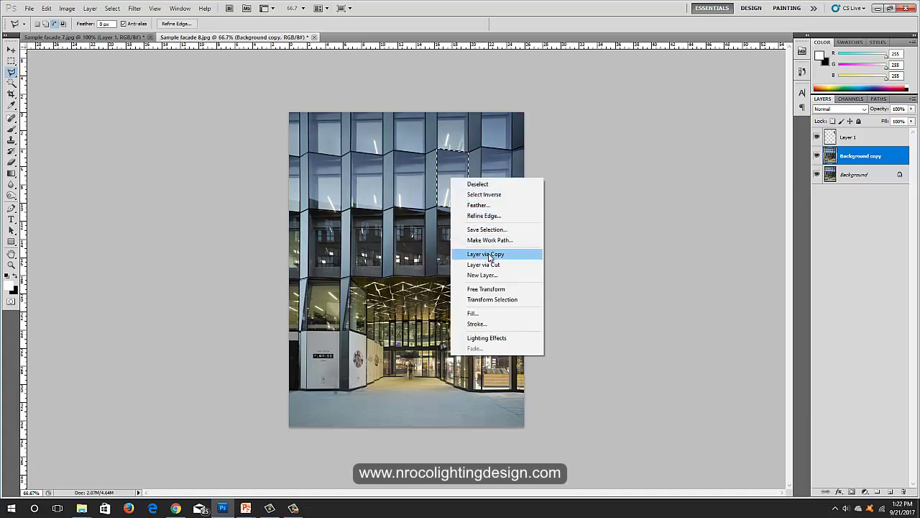
click(488, 252)
From Background copy, outline the second-row glass pane third from the right and copy it to a new layer.
click(851, 180)
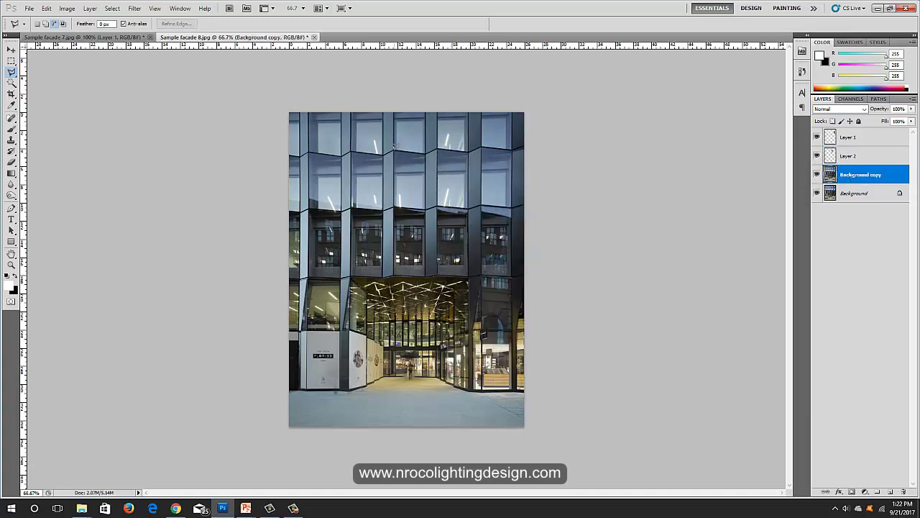
click(397, 151)
click(426, 152)
click(424, 208)
click(394, 208)
click(395, 151)
right_click(407, 178)
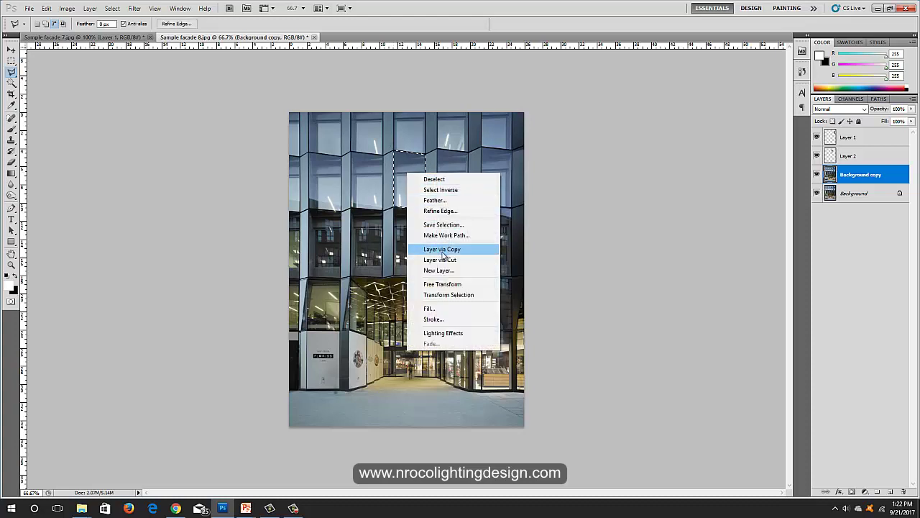
click(439, 249)
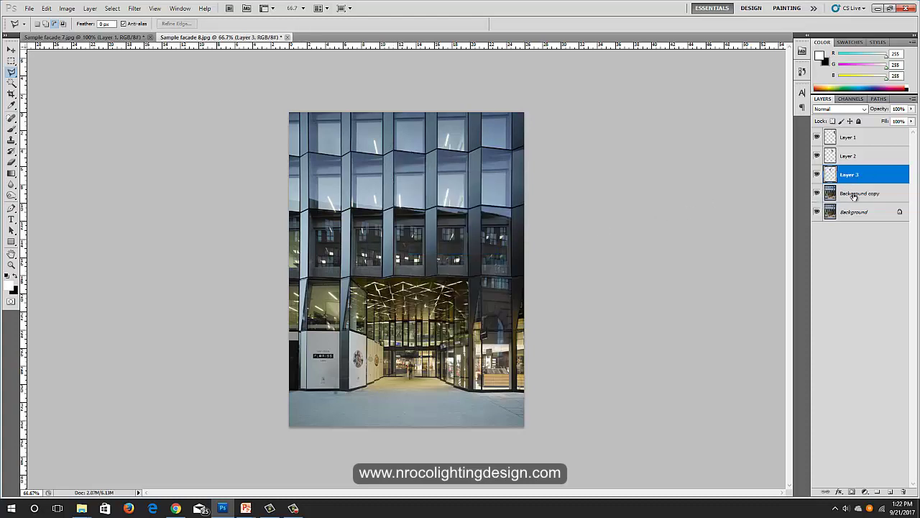
From Background copy, outline the third-row pane directly below the last copied one and copy it to a new layer.
click(853, 194)
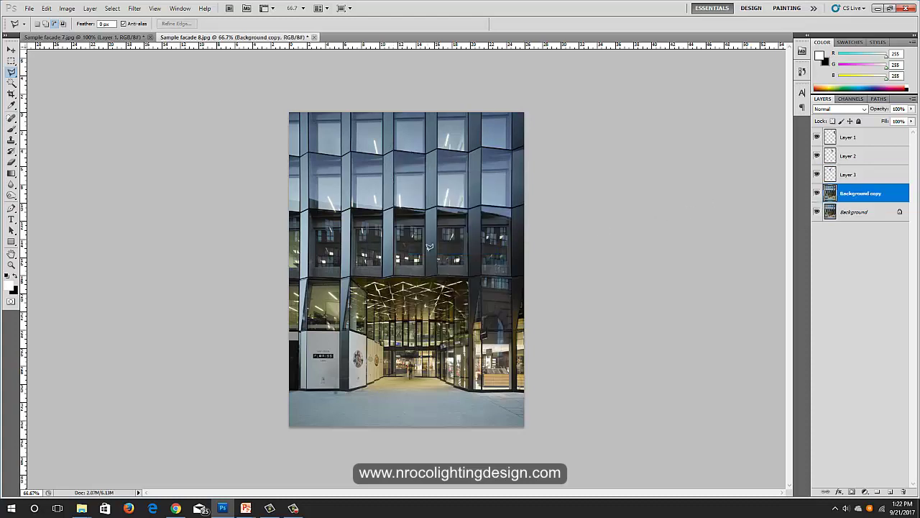
click(394, 212)
click(424, 213)
click(425, 273)
click(394, 273)
click(394, 213)
right_click(395, 213)
click(456, 309)
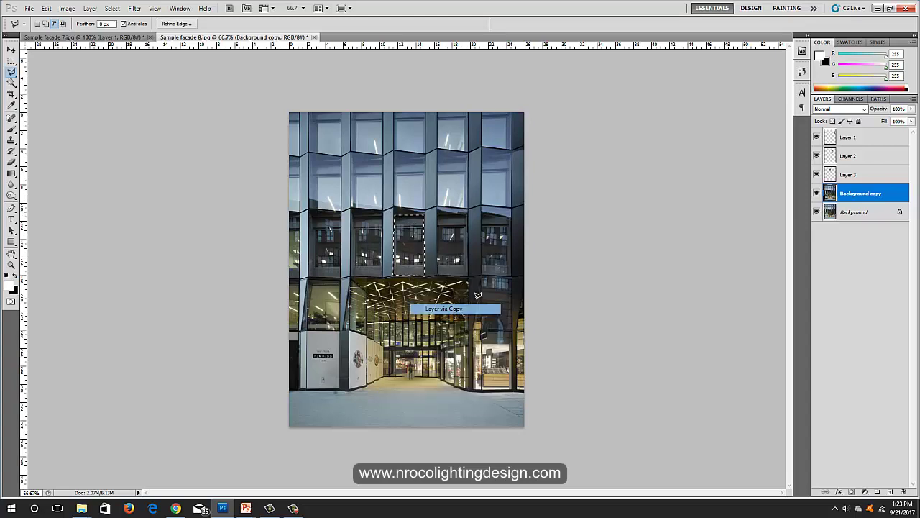
From Background copy, outline the third-row glass pane second from the right and copy it to a new layer.
click(855, 214)
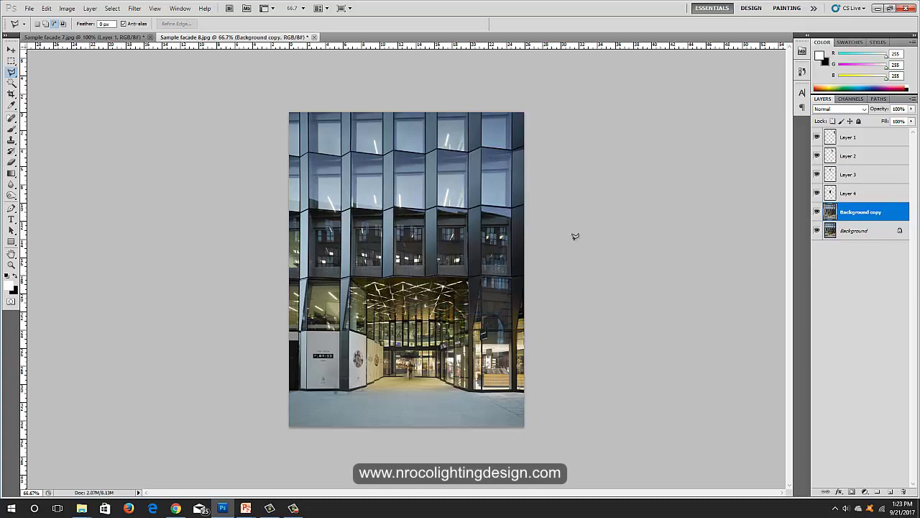
click(438, 213)
click(466, 213)
click(467, 275)
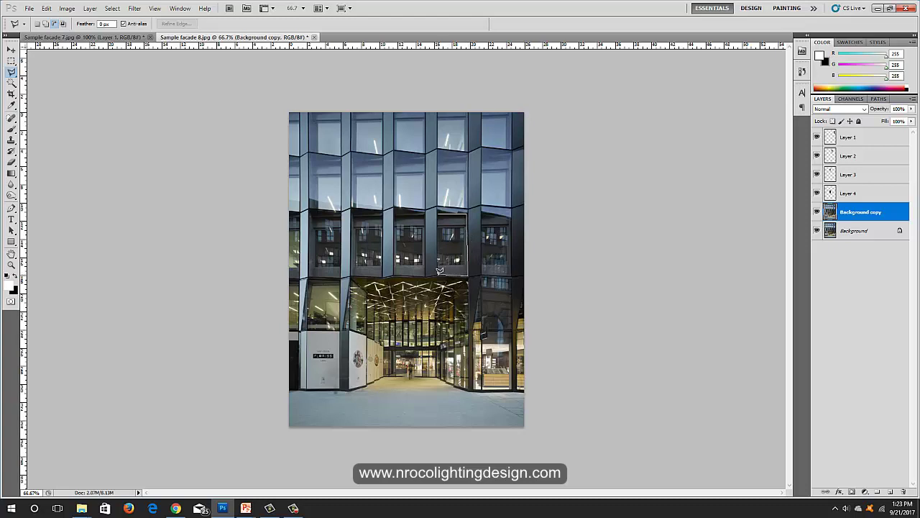
click(438, 275)
click(438, 213)
right_click(445, 231)
click(489, 312)
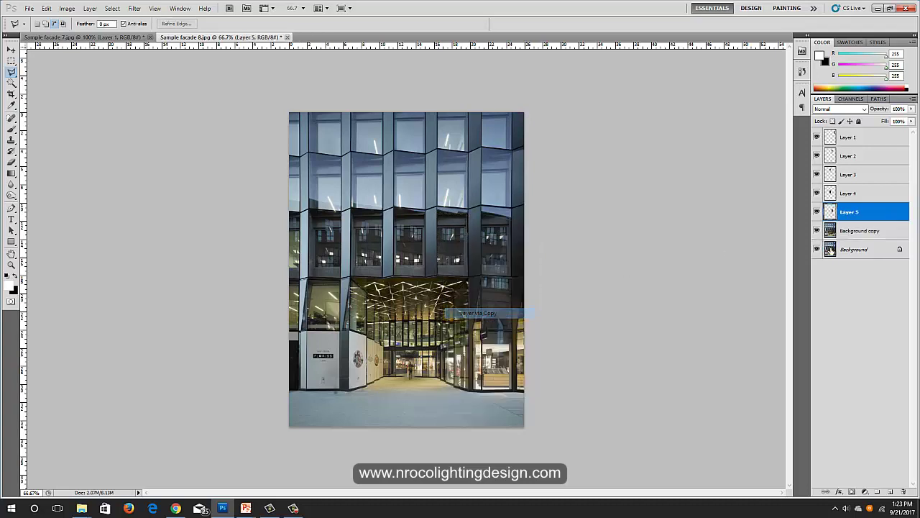
From Background copy, outline the third-row glass pane fourth from the right and copy it to a new layer.
click(849, 233)
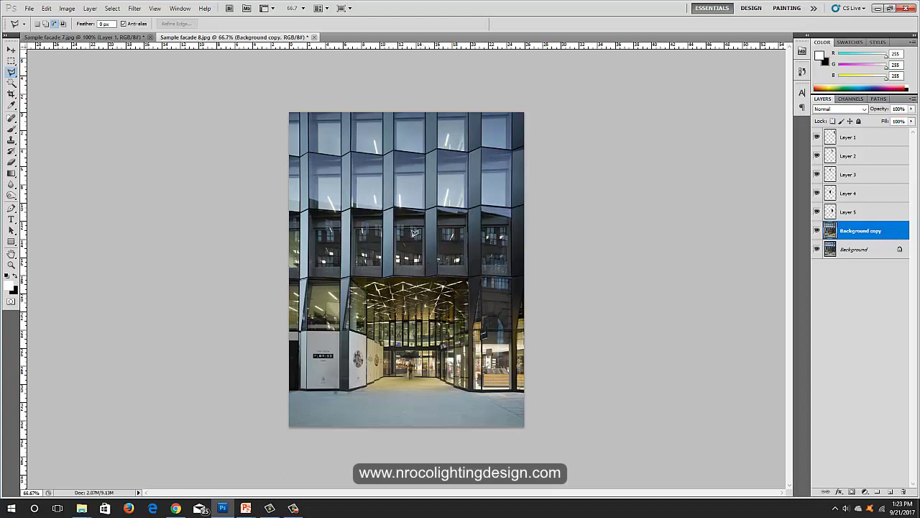
click(352, 204)
click(385, 207)
click(352, 272)
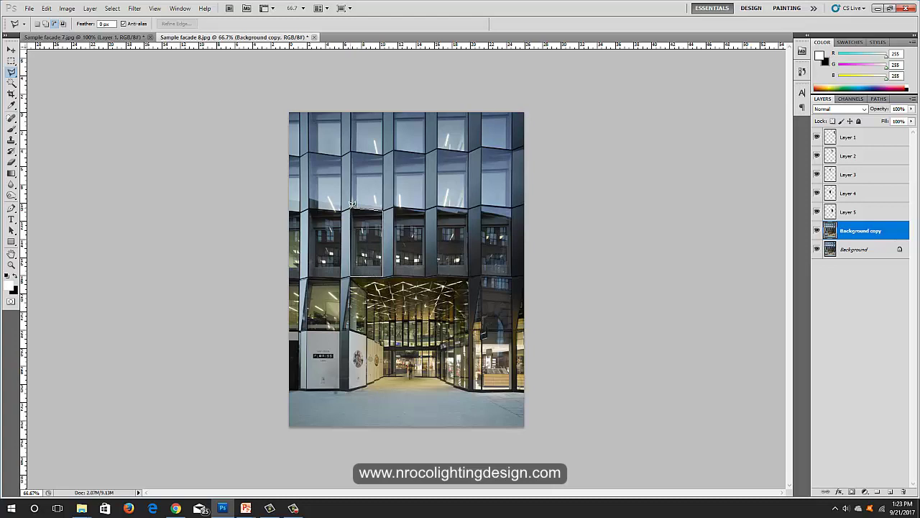
click(352, 207)
right_click(361, 227)
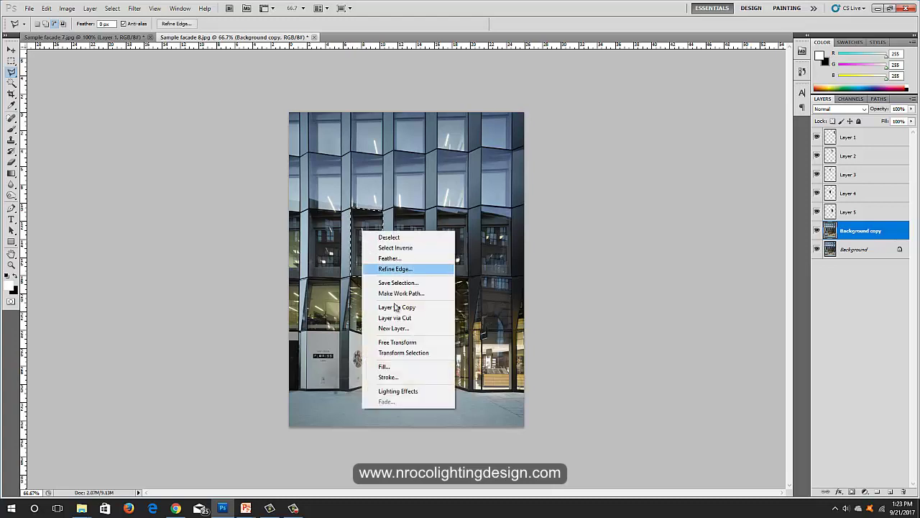
click(392, 305)
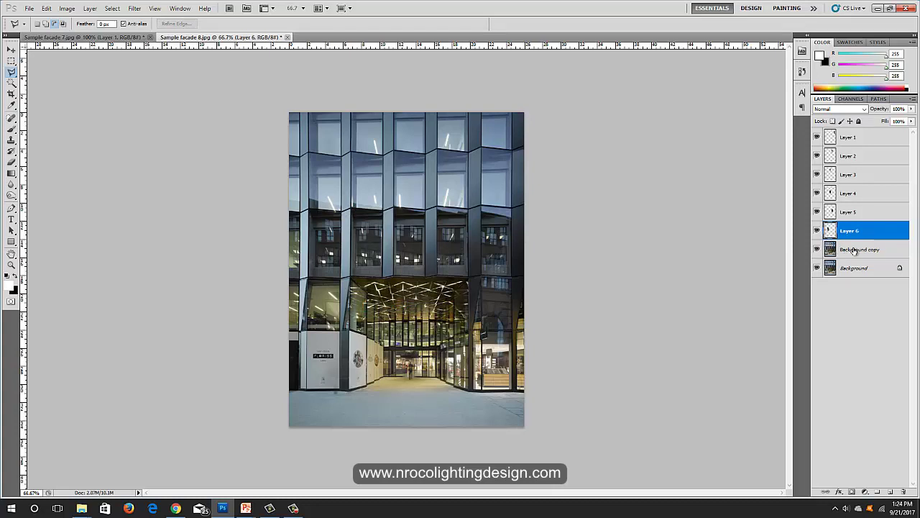
Darken the Background copy layer to a night scene with Levels, lowering the white output level to 32.
click(862, 253)
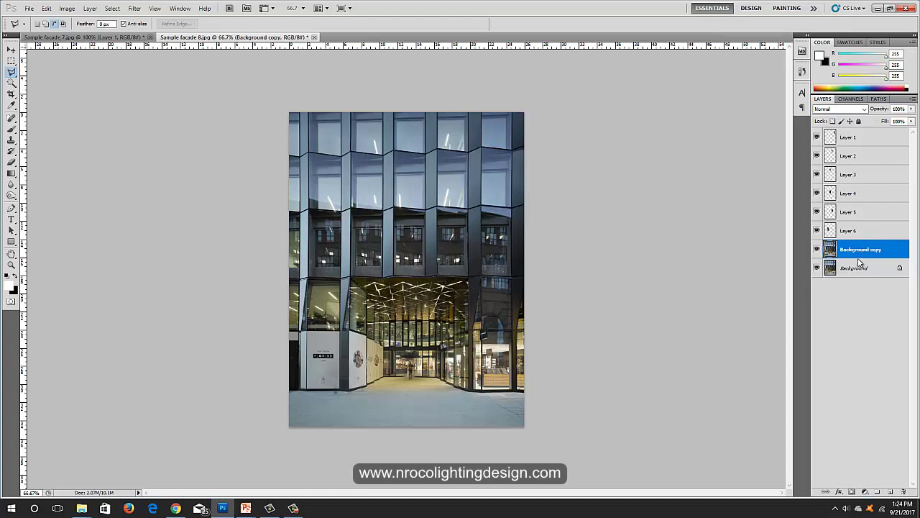
key(ctrl+l)
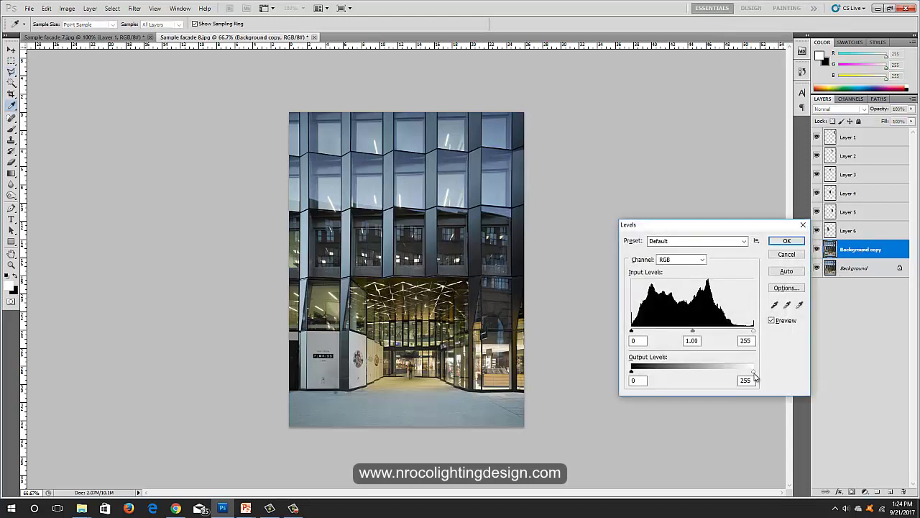
drag(756, 375, 650, 373)
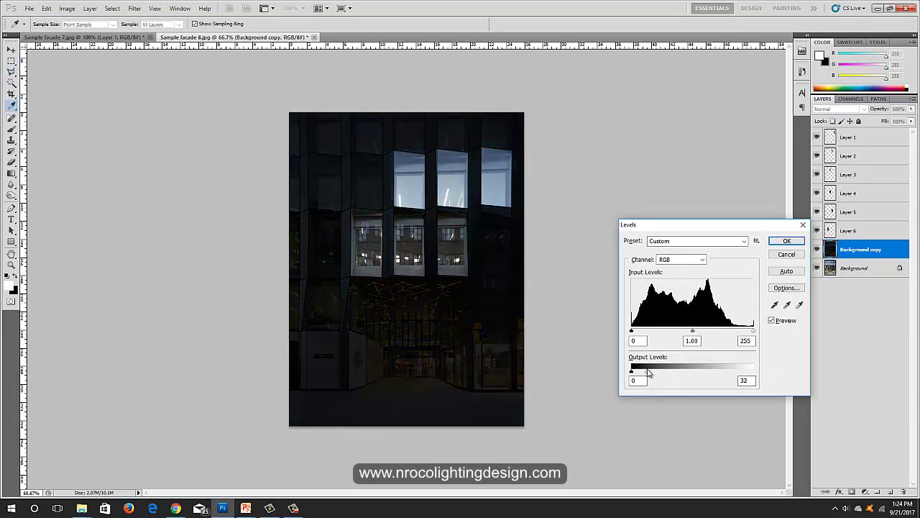
click(785, 241)
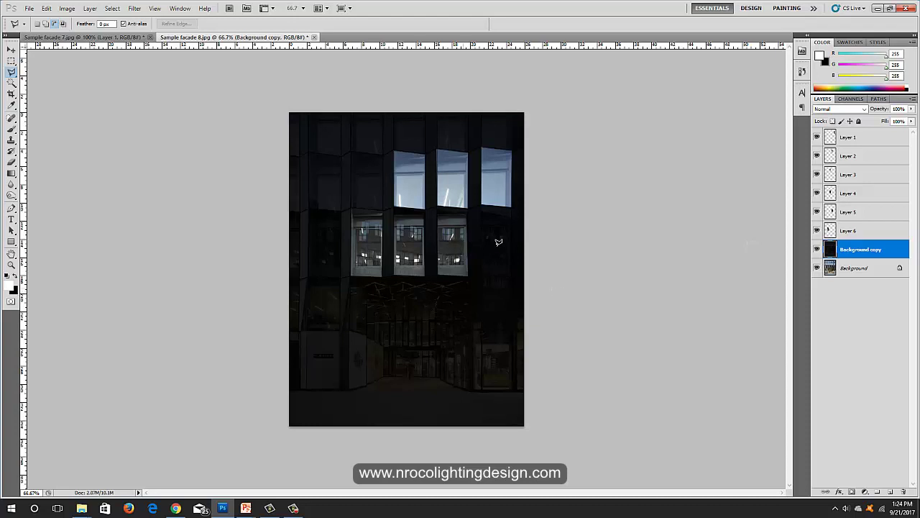
Make Layer 6 active and load its window pane as a selection.
click(833, 232)
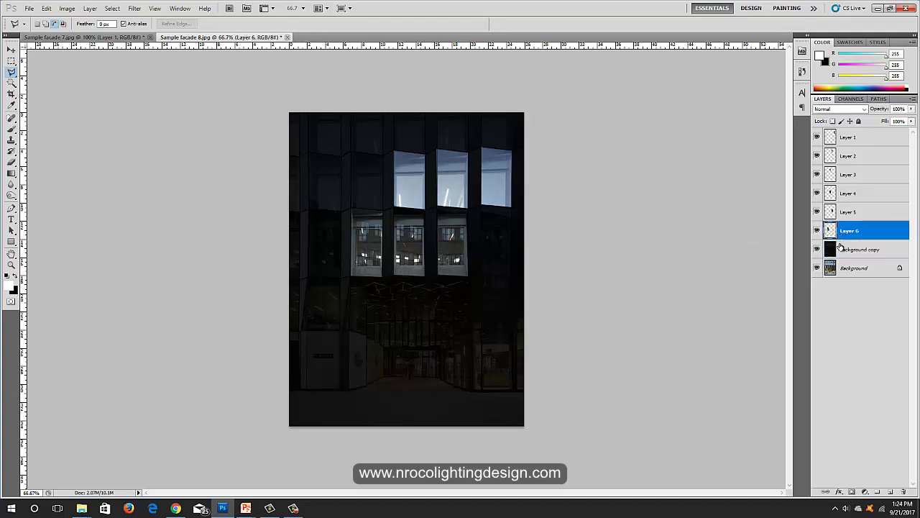
ctrl+click(831, 230)
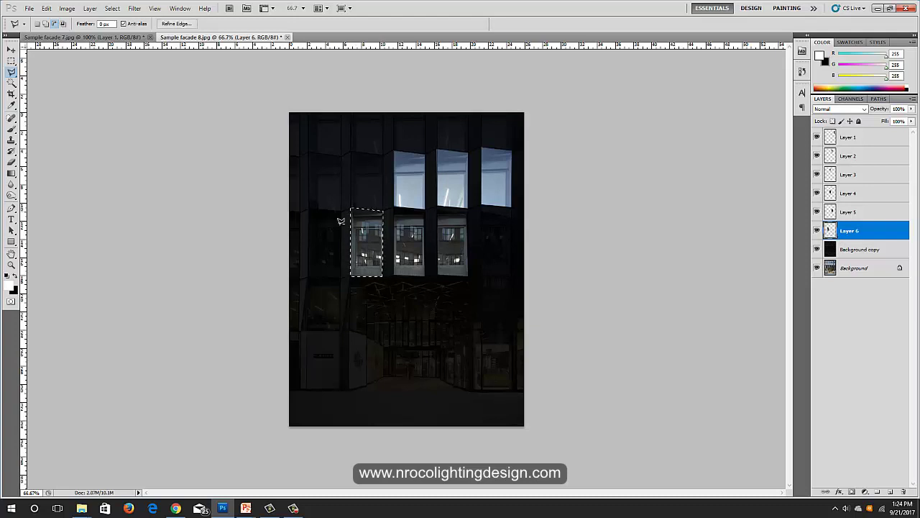
Try Lighting Effects on the selected Layer 6 pane, changing the spotlight colour to red.
click(135, 8)
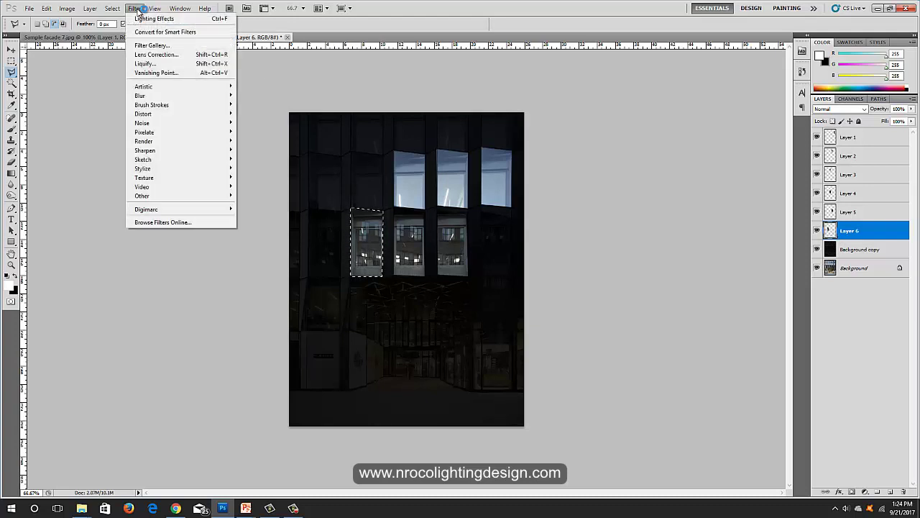
mouse_move(173, 145)
click(265, 176)
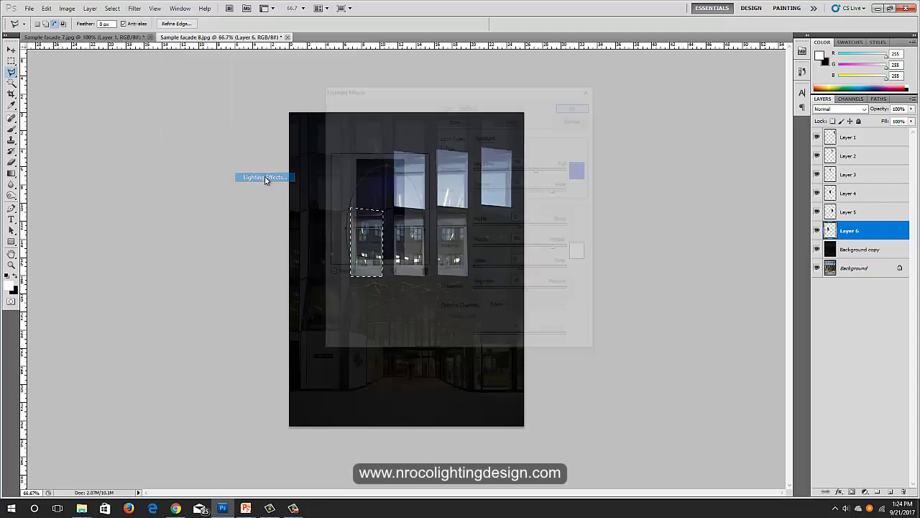
click(577, 174)
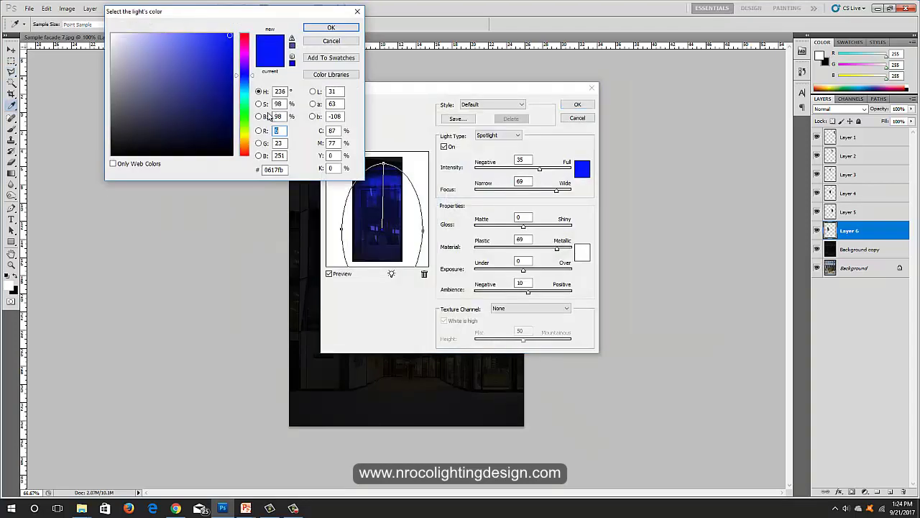
drag(238, 82, 238, 33)
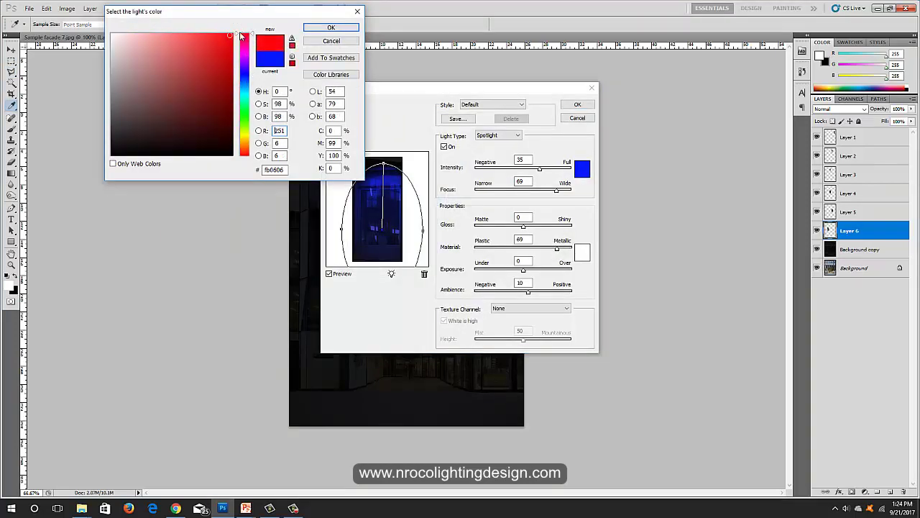
click(233, 34)
click(342, 30)
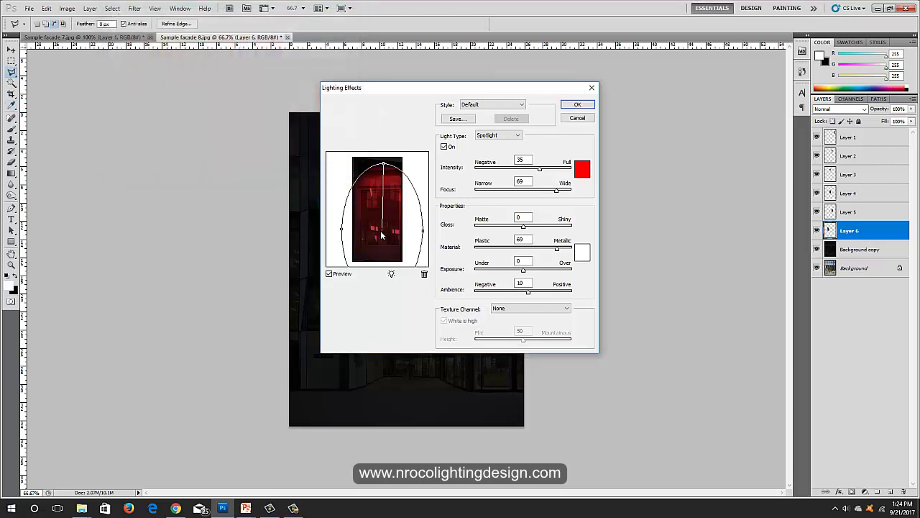
Try moving the red spotlight upward over the pane at intensity 67, apply it, and undo the lighting effect.
drag(381, 234, 381, 224)
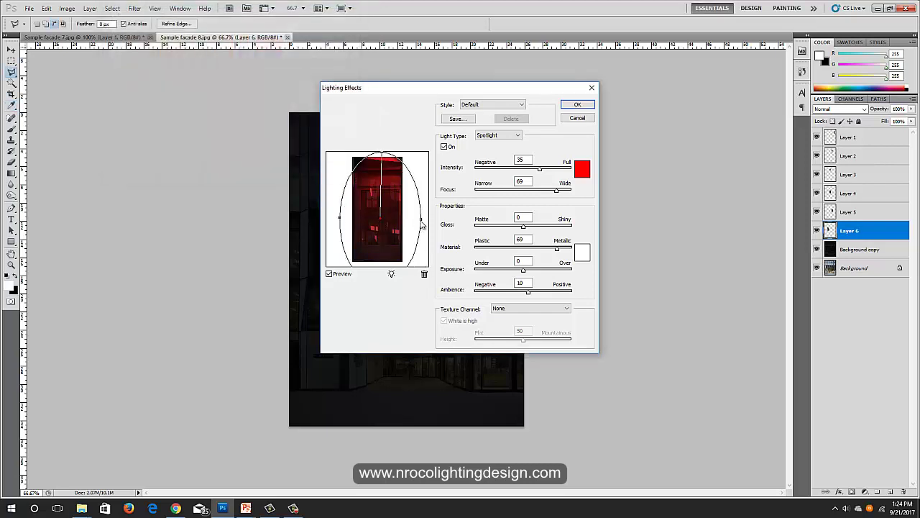
drag(543, 171, 555, 171)
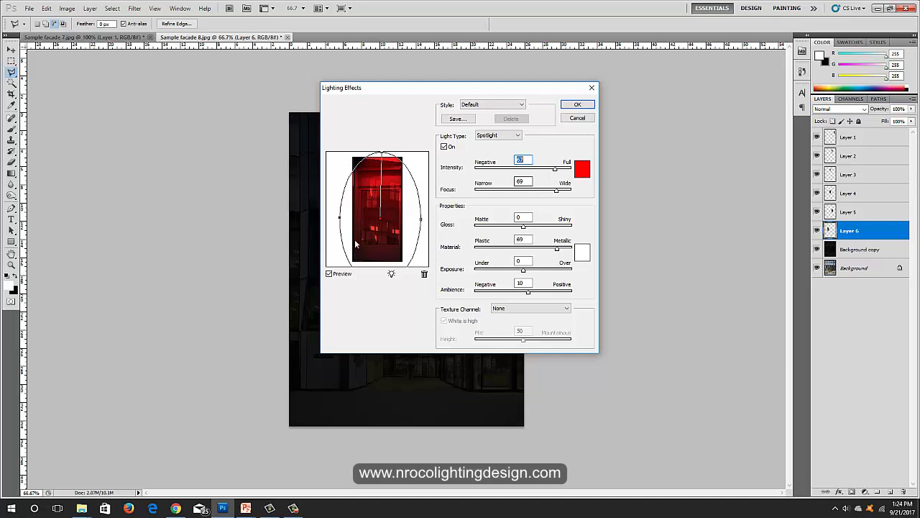
mouse_move(382, 224)
mouse_down()
mouse_move(355, 158)
mouse_move(421, 223)
mouse_move(421, 215)
mouse_move(377, 209)
mouse_up()
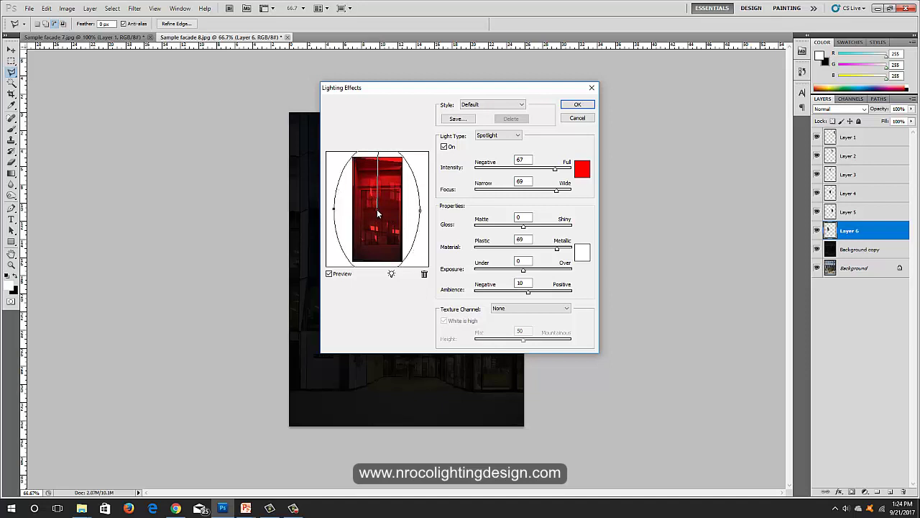
click(576, 105)
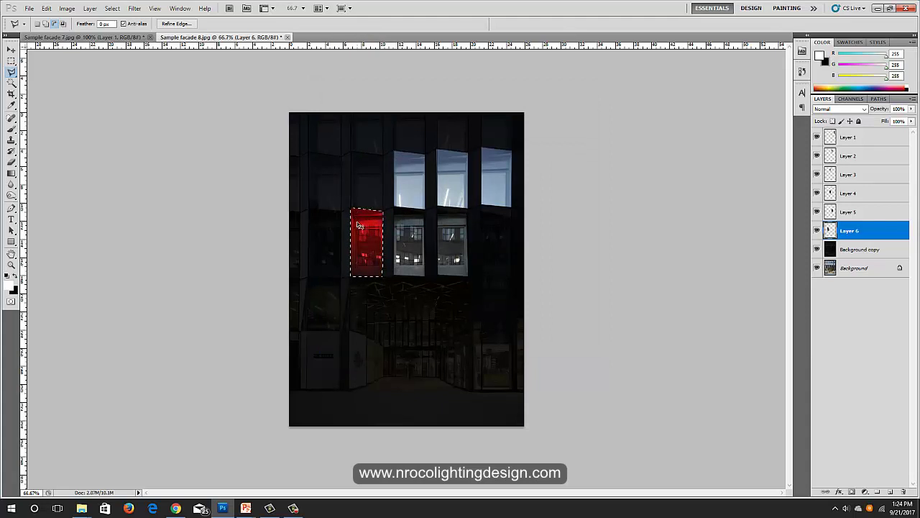
key(ctrl+z)
Set up Lighting Effects on the selected Layer 6 pane with the red spotlight at intensity 82, ambience 15 and exposure 0.
click(134, 8)
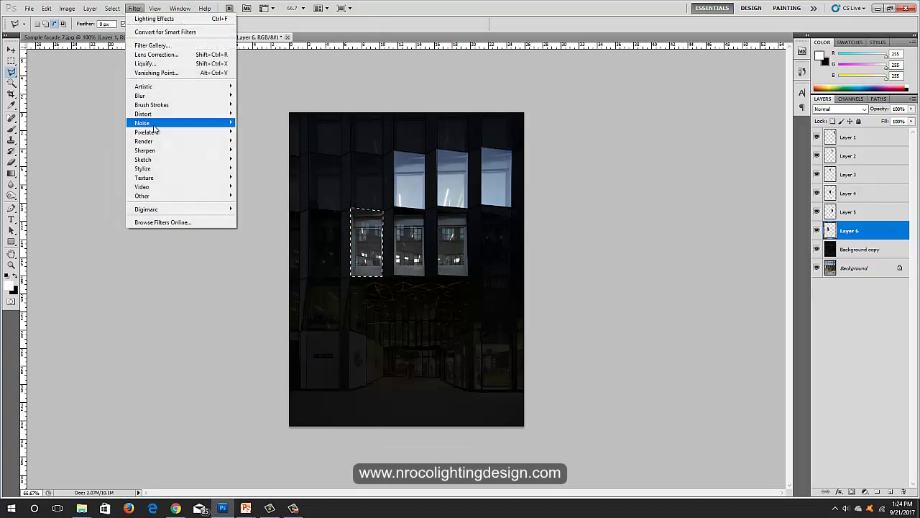
mouse_move(147, 141)
click(255, 180)
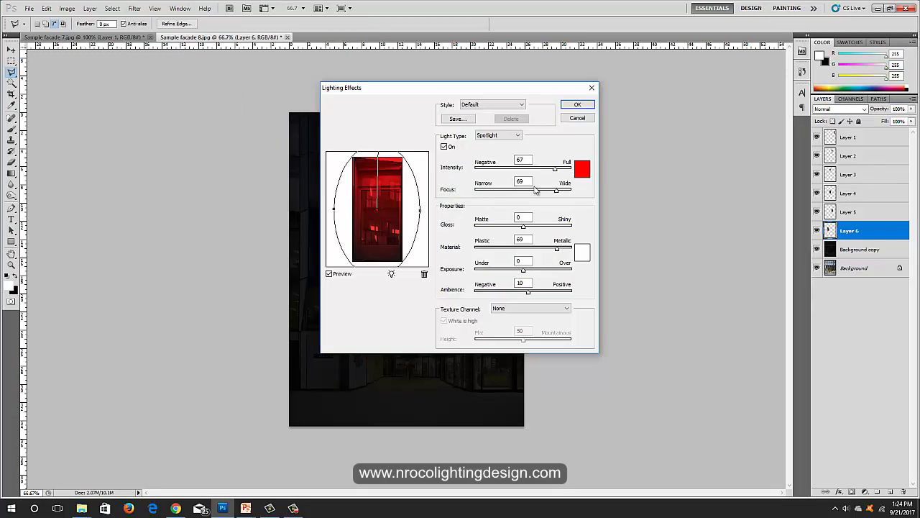
mouse_move(555, 170)
mouse_down()
mouse_move(577, 171)
mouse_move(562, 170)
mouse_up()
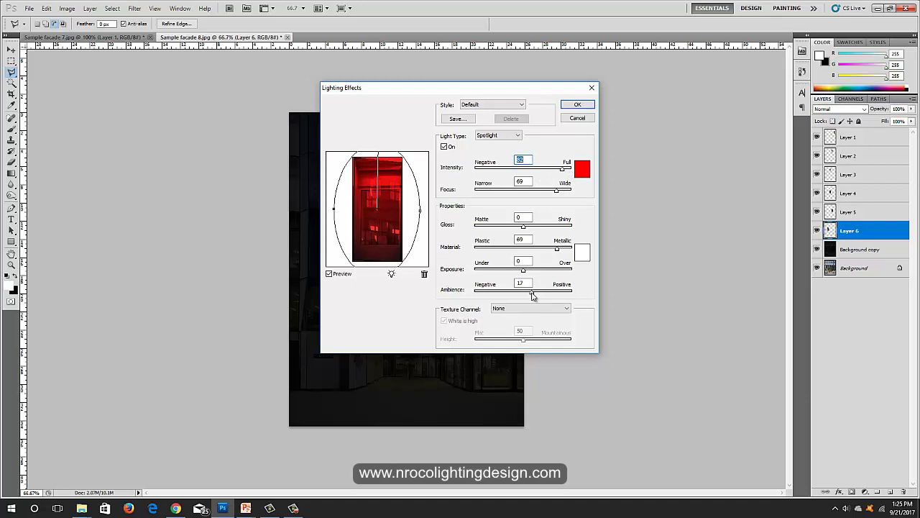
drag(532, 294, 536, 295)
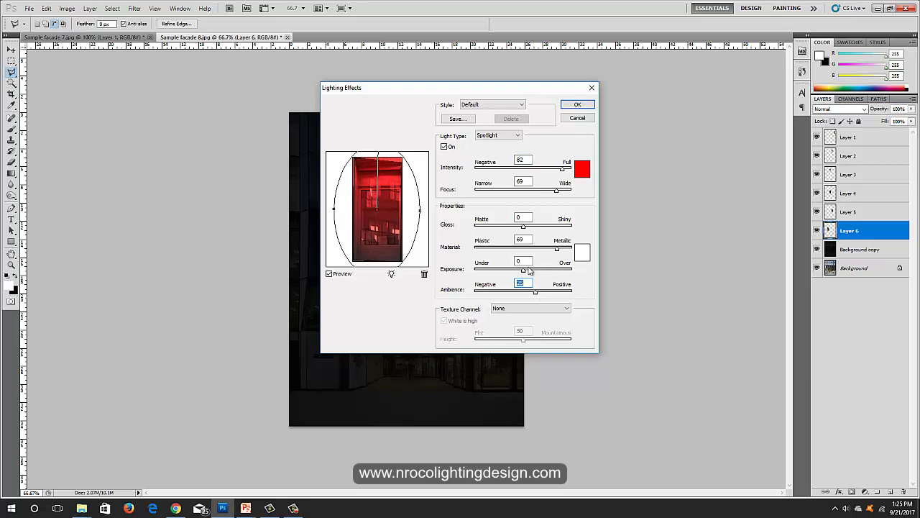
click(524, 261)
drag(522, 270, 515, 269)
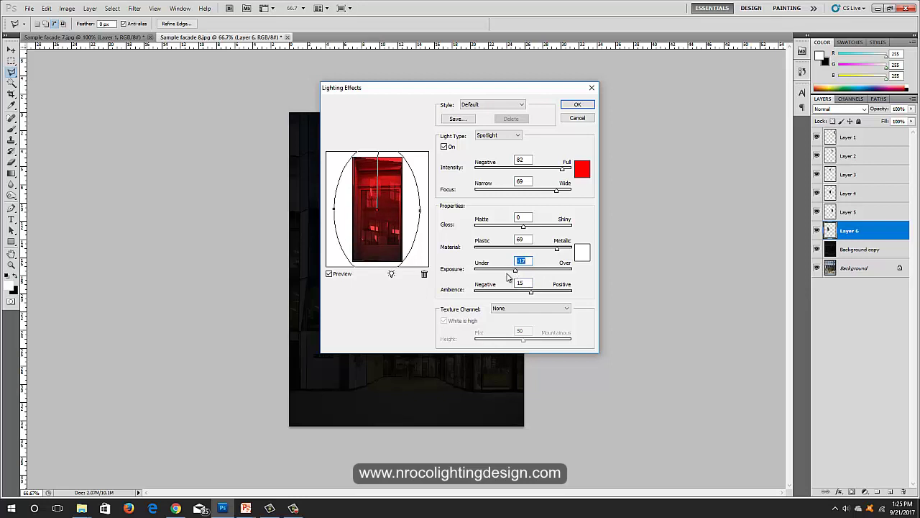
drag(515, 270, 525, 272)
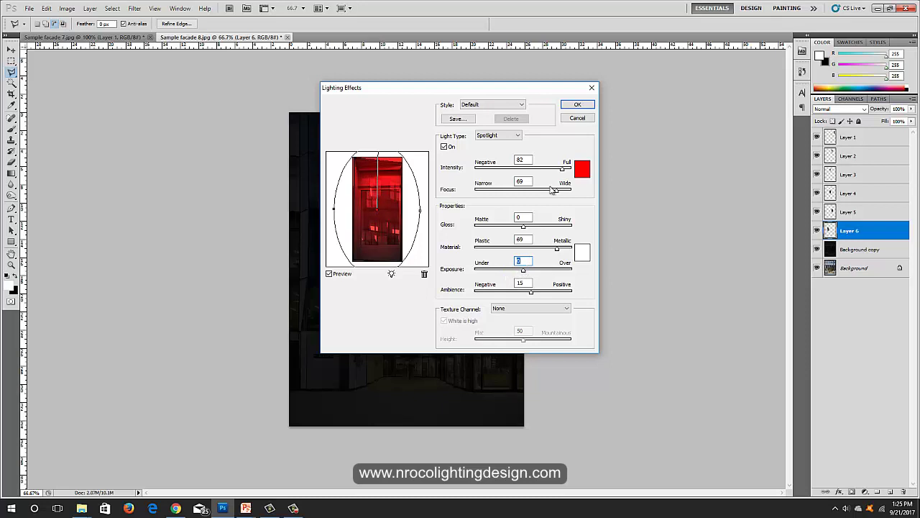
Narrow the red spotlight's focus, raise its intensity further, apply the effect to the Layer 6 pane and deselect.
mouse_move(557, 193)
mouse_down()
mouse_move(548, 197)
mouse_move(559, 200)
mouse_move(548, 192)
mouse_up()
drag(565, 171, 574, 177)
click(577, 104)
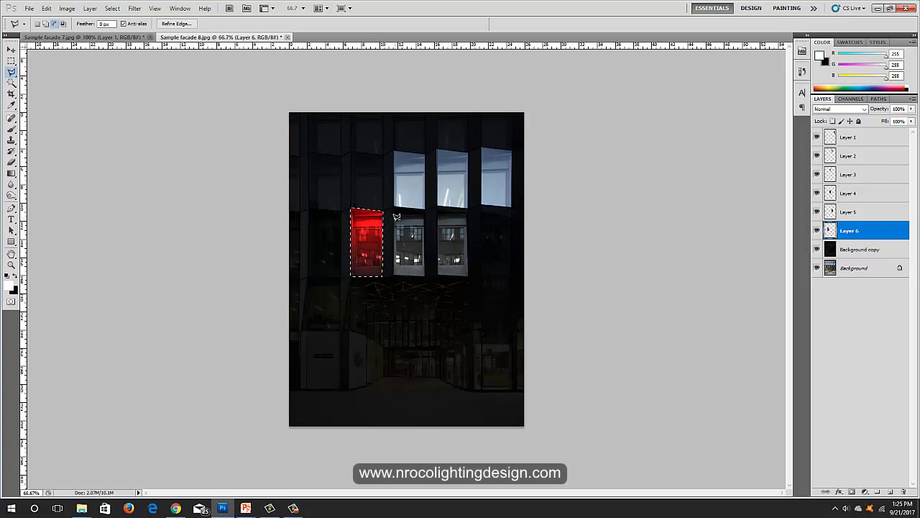
key(ctrl+d)
Load the Layer 5 window pane as a selection and repeat the red Lighting Effects filter on it.
click(855, 213)
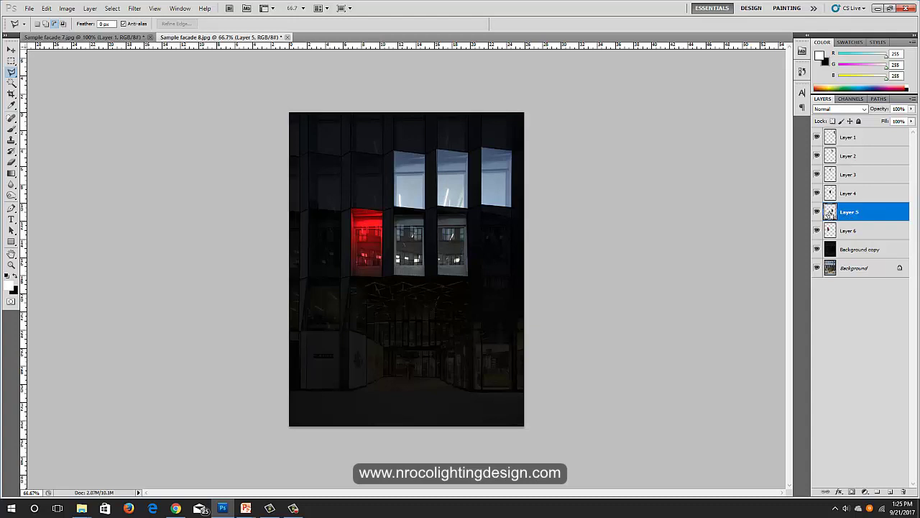
ctrl+click(830, 214)
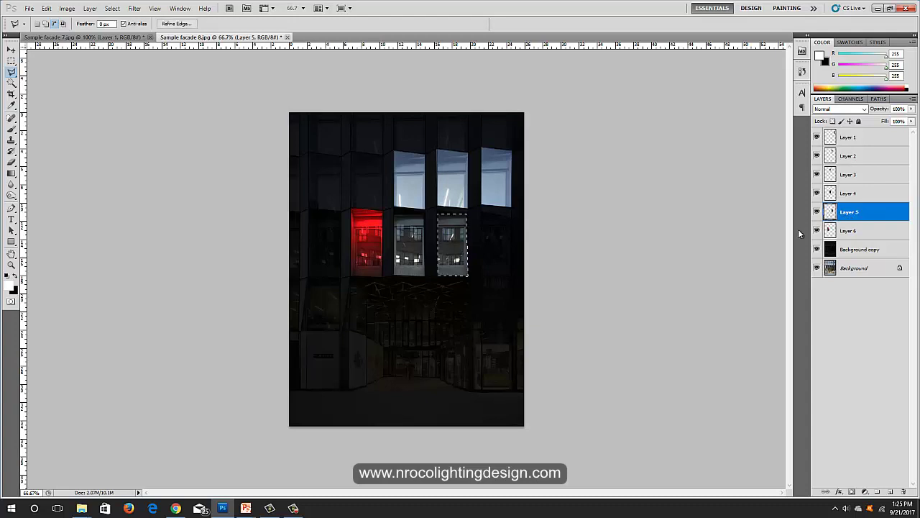
click(134, 9)
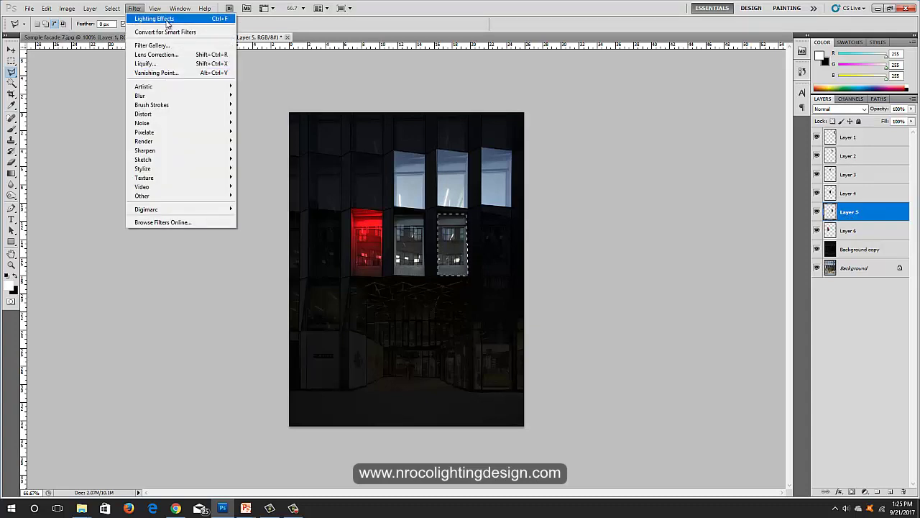
click(205, 19)
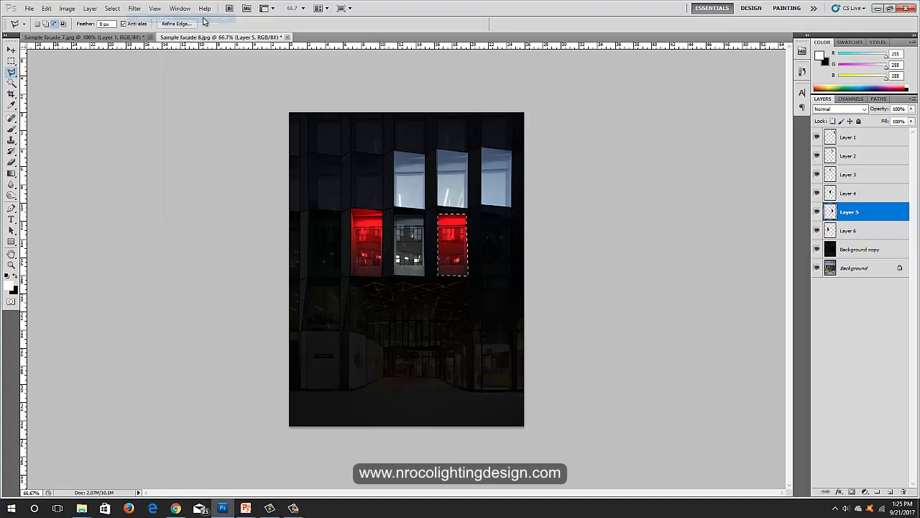
Load the Layer 4 window pane as a selection and reapply the same red lighting effect.
click(853, 193)
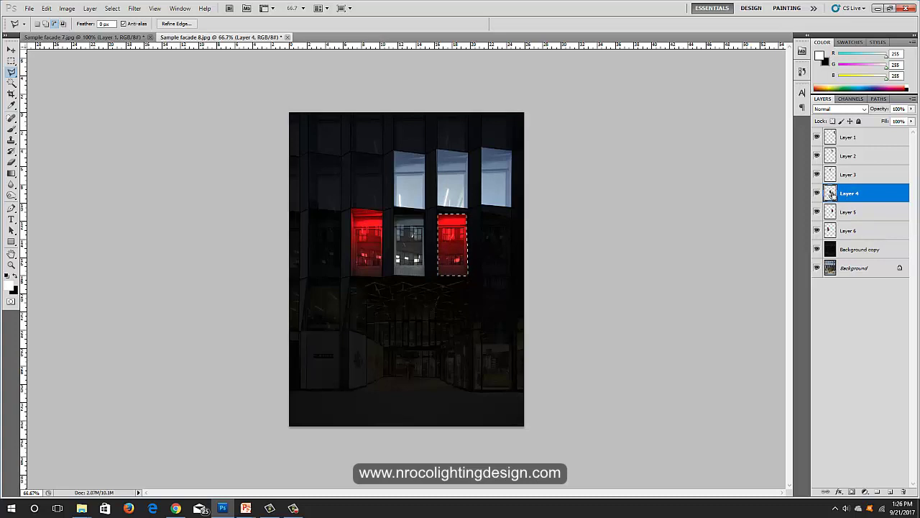
ctrl+click(831, 193)
click(133, 8)
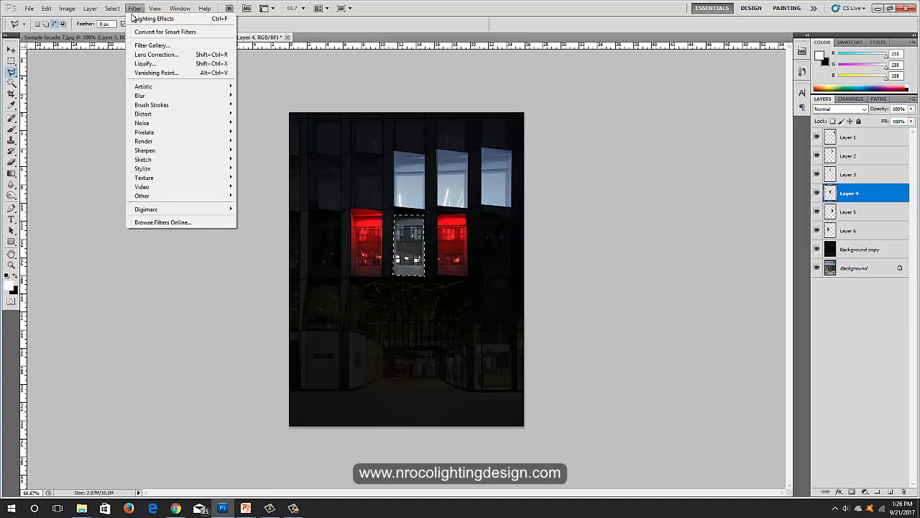
click(141, 20)
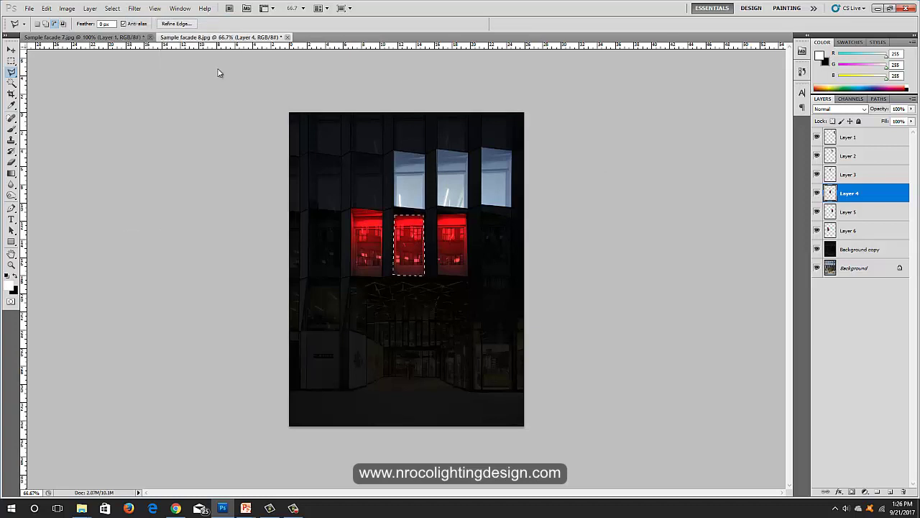
Make Layer 3 active, select its window pane and apply the last red lighting effect to it.
click(859, 174)
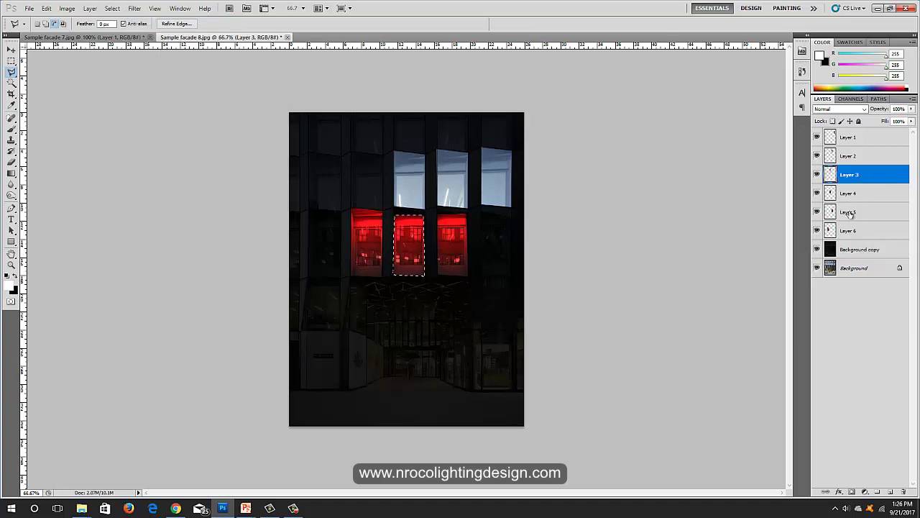
ctrl+click(831, 174)
click(135, 8)
click(141, 17)
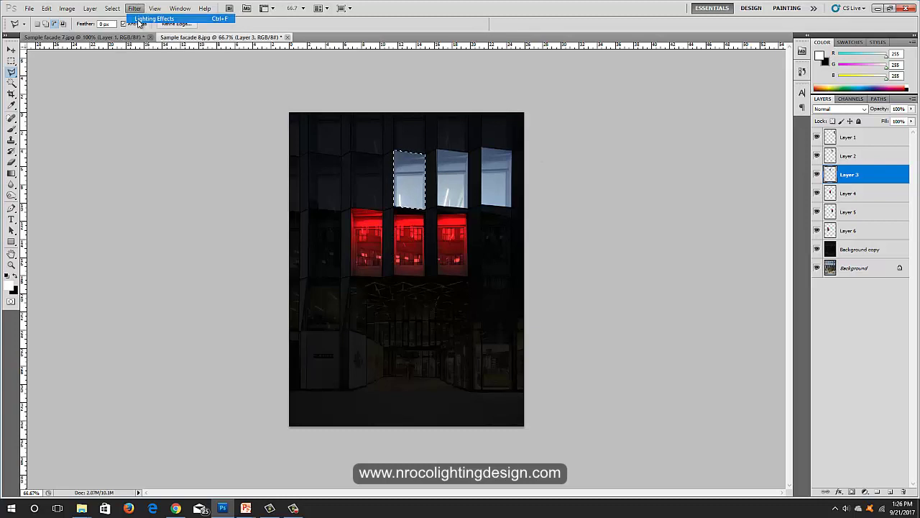
Make Layer 2 active, select its window pane and light it with the same red effect.
click(840, 160)
ctrl+click(831, 157)
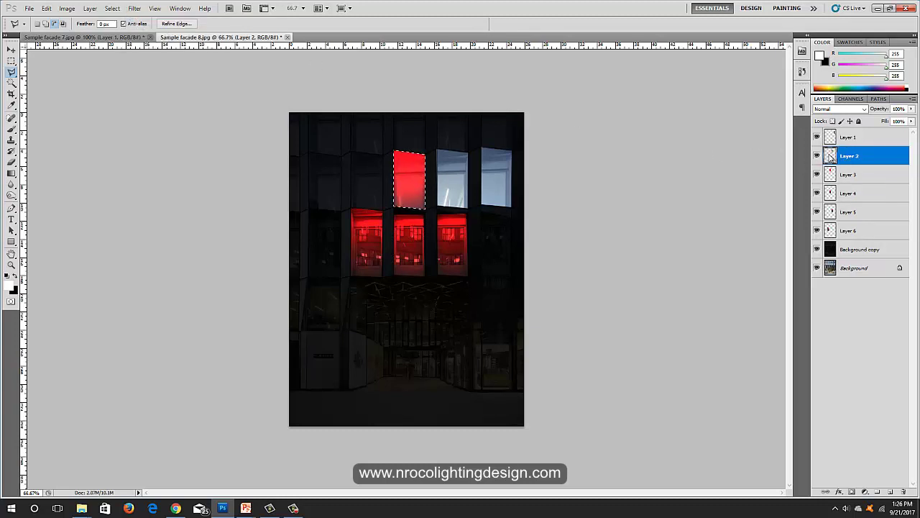
click(135, 9)
click(147, 18)
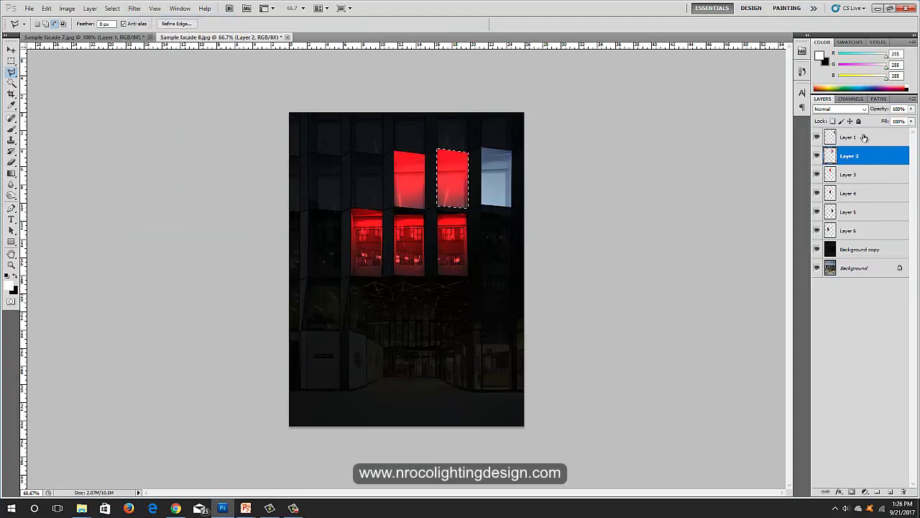
Select the Layer 1 window pane, apply the same red lighting effect to it and deselect.
click(841, 138)
ctrl+click(830, 137)
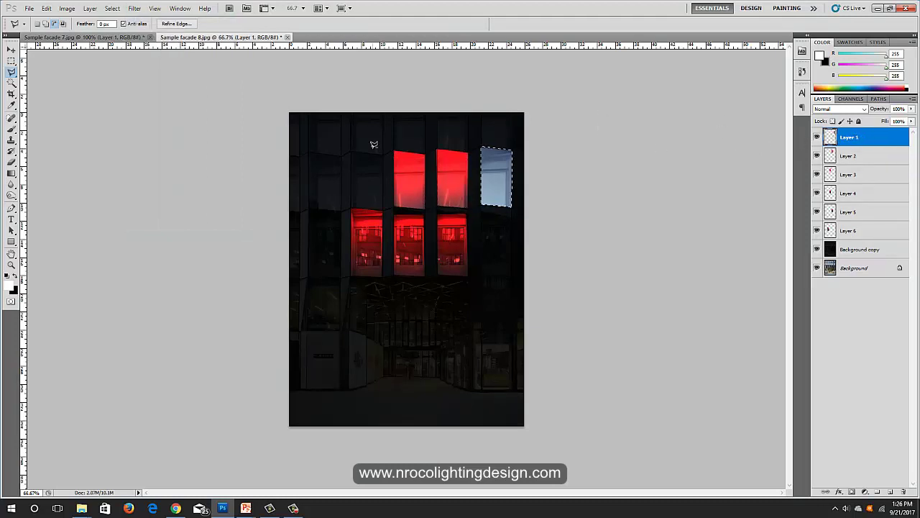
click(135, 8)
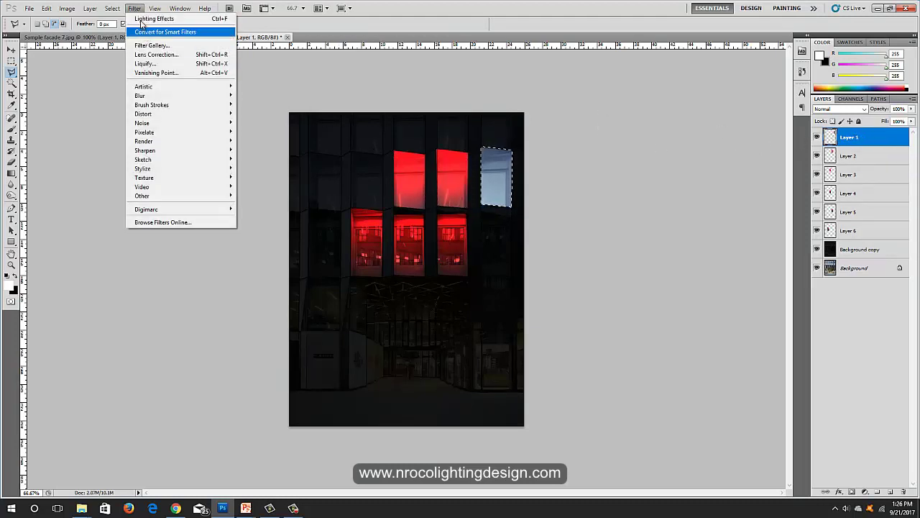
key(Return)
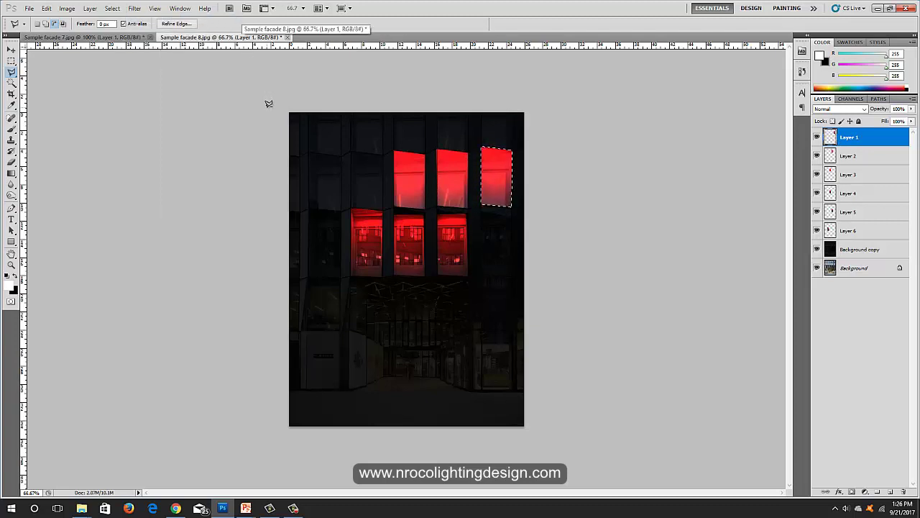
key(ctrl+d)
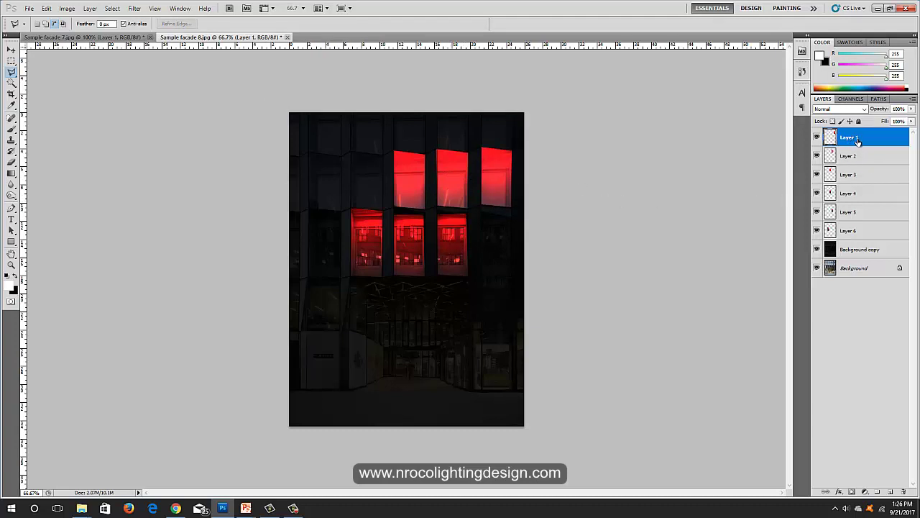
Merge Layer 1 through Layer 6 into one layer, load its window panes as a selection and deselect.
shift+click(856, 233)
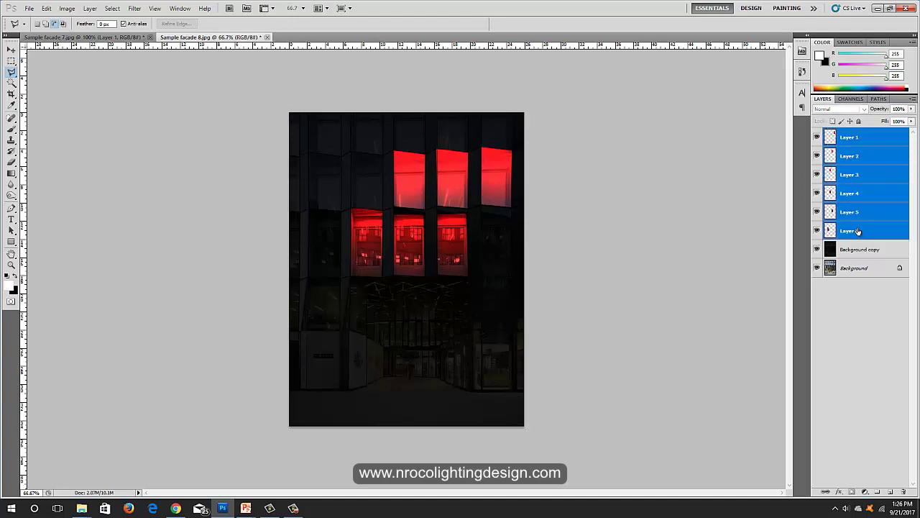
right_click(858, 229)
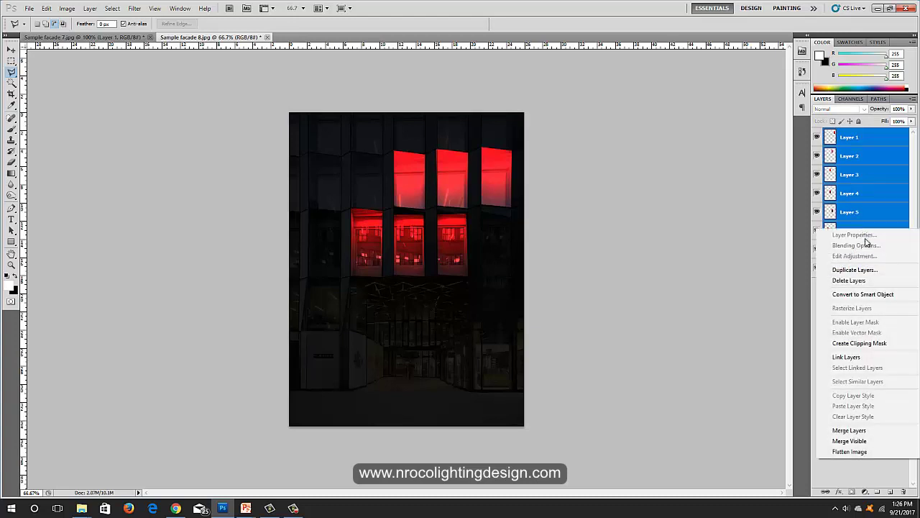
click(863, 432)
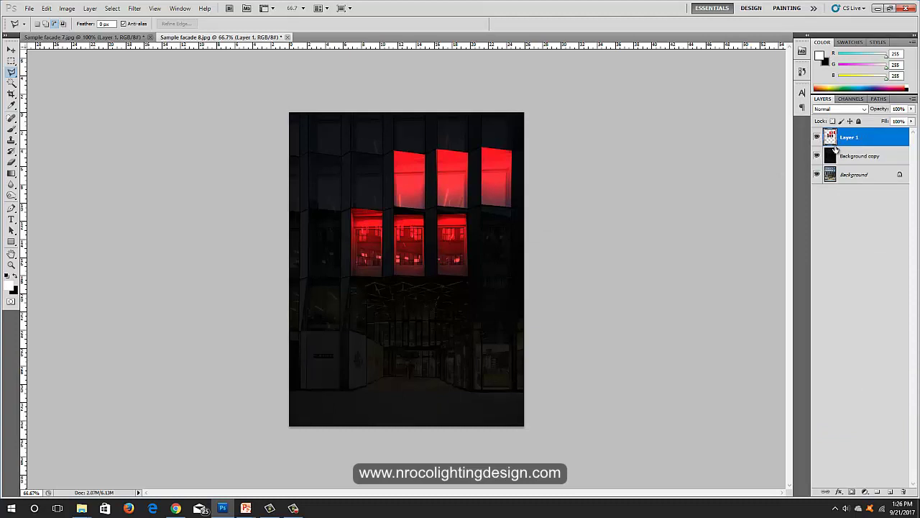
ctrl+click(830, 136)
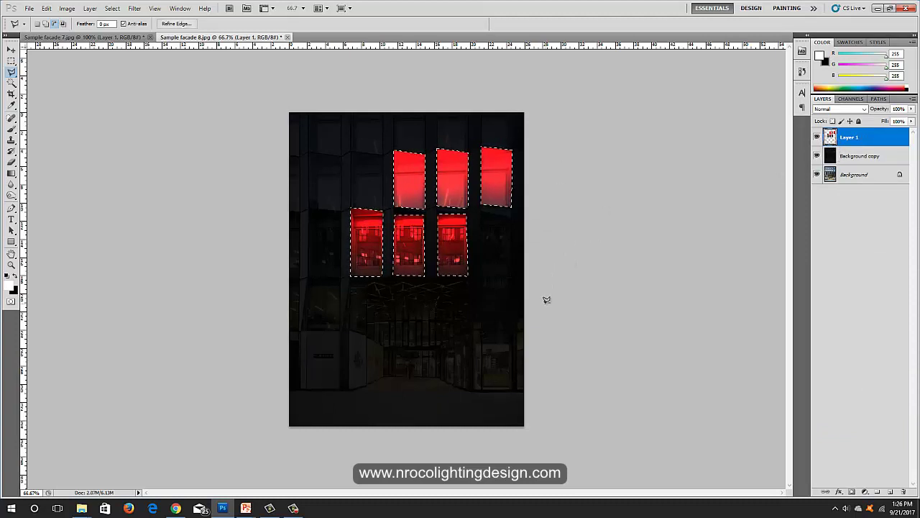
key(ctrl+d)
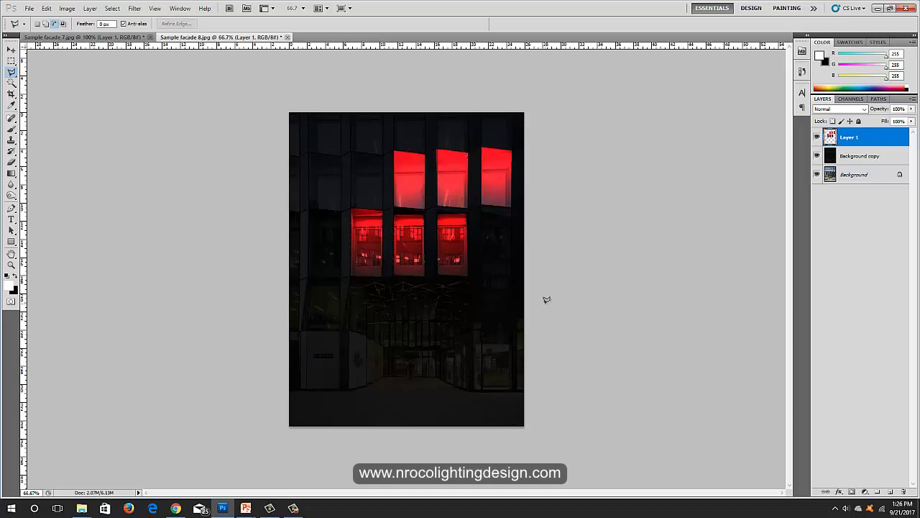
Deepen the contrast of the merged red panes with Levels, setting the black input level to 11 and the midtones to 0.81.
key(ctrl+l)
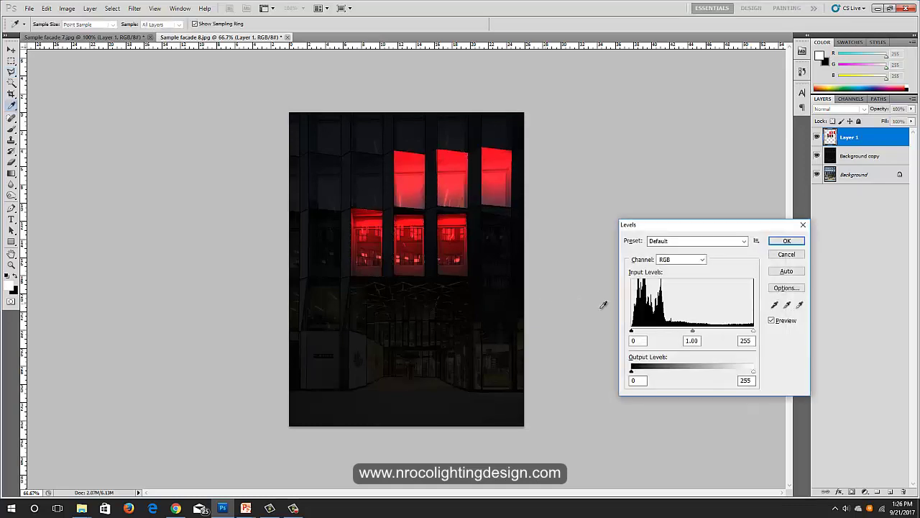
drag(633, 332, 637, 332)
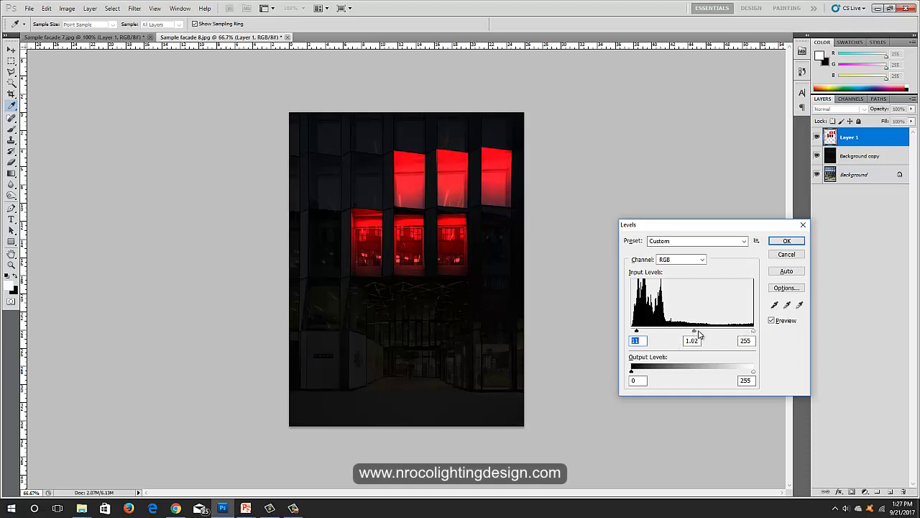
drag(698, 334, 705, 335)
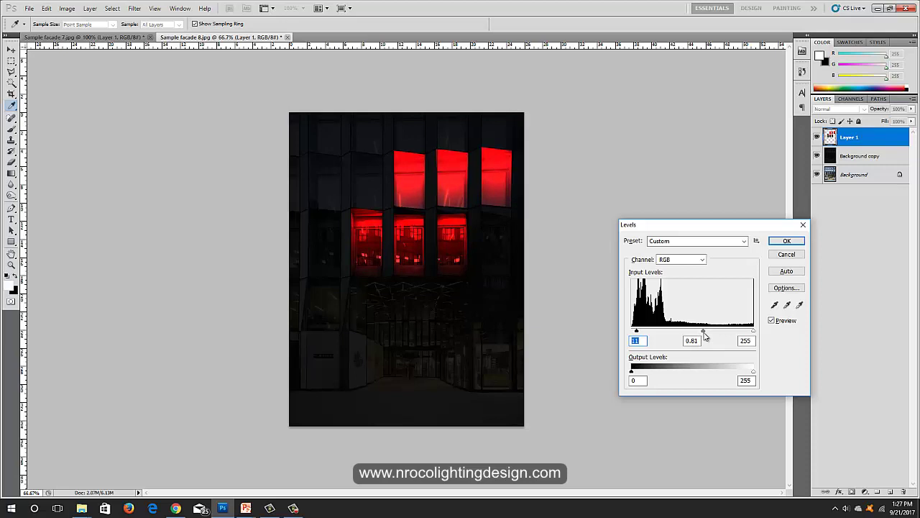
click(786, 242)
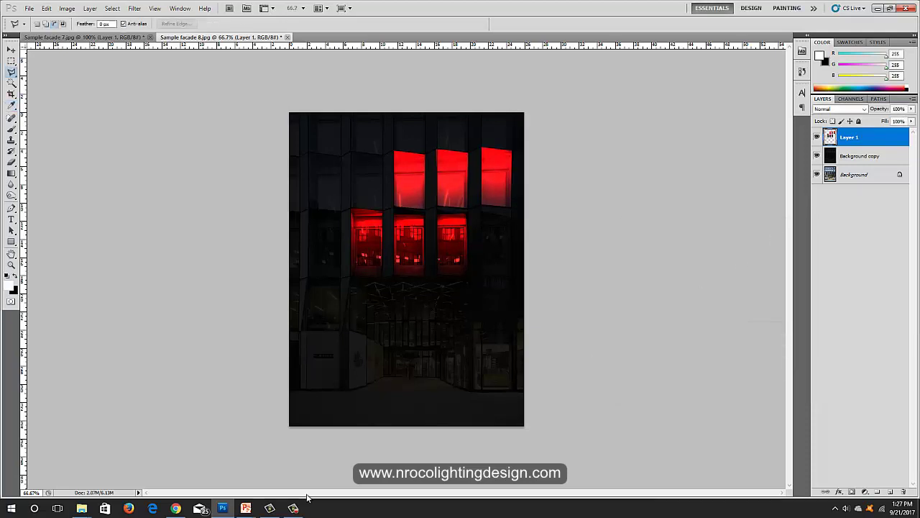
Switch to Chrome to compare with the red-lit facade reference image, and return to Photoshop.
click(11, 507)
click(175, 508)
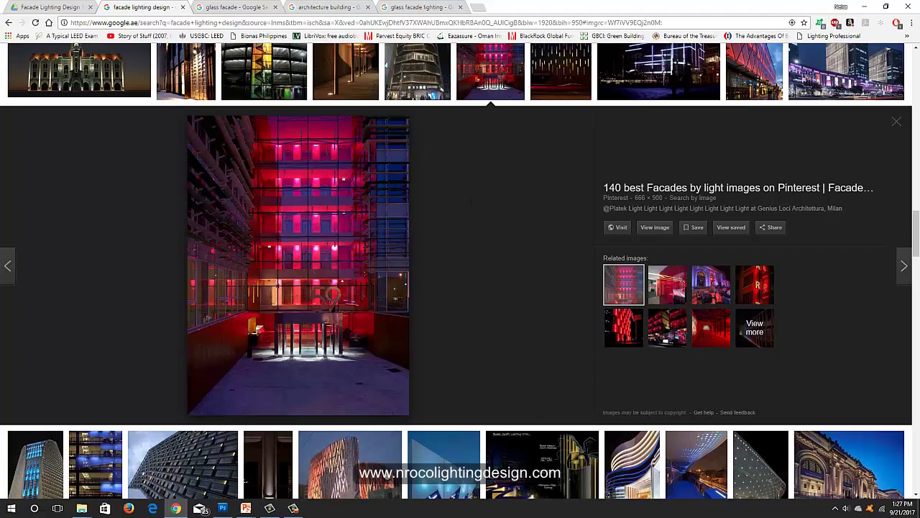
click(222, 508)
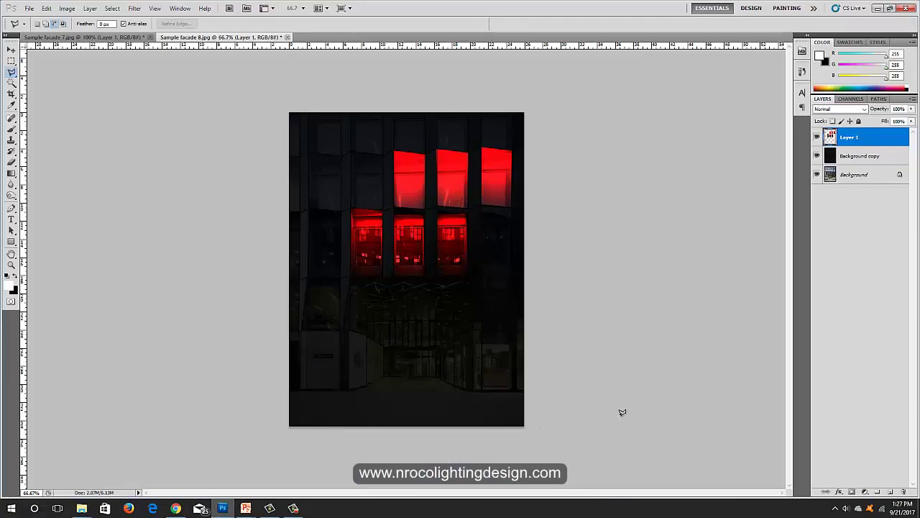